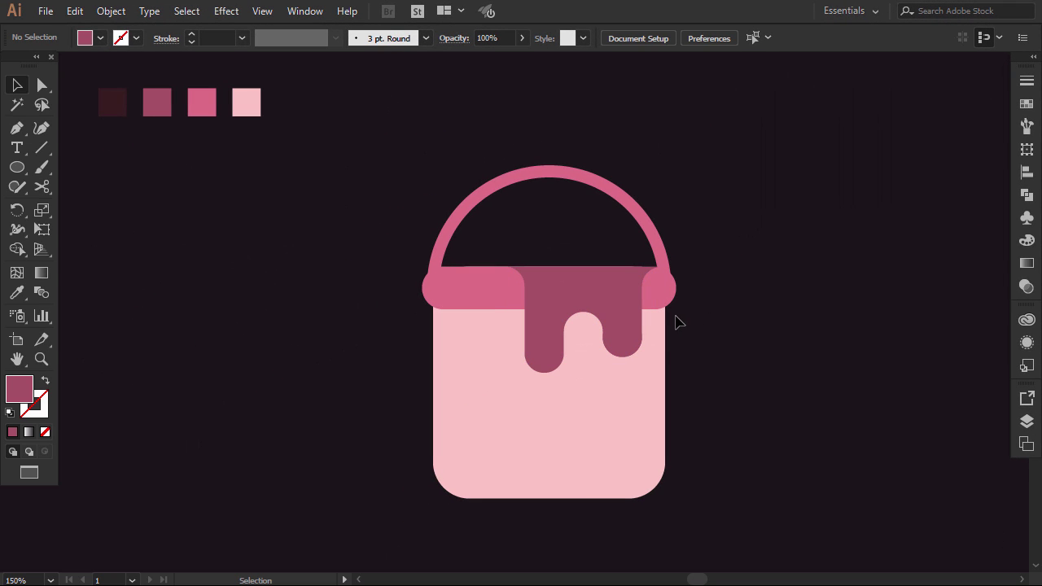
Select the whole paint bucket and move it higher on the canvas.
{"action": "mouse_move", "coordinate": [381, 157]}
{"action": "left_mouse_down"}
{"action": "mouse_move", "coordinate": [635, 337]}
{"action": "mouse_move", "coordinate": [715, 452]}
{"action": "left_mouse_up"}
{"action": "left_click_drag", "start_coordinate": [600, 431], "coordinate": [594, 370]}
{"action": "left_click", "coordinate": [728, 371]}
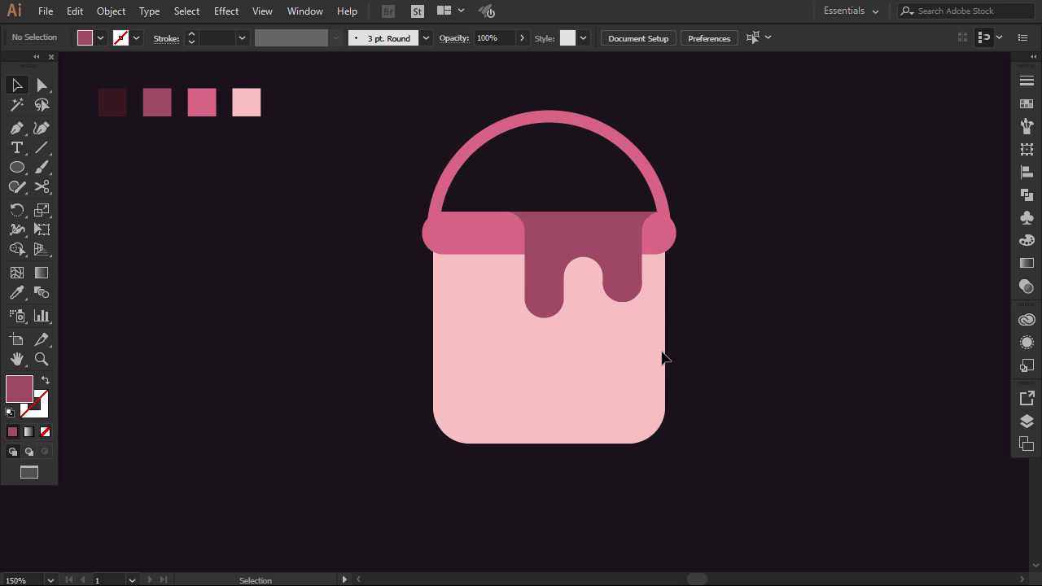
Draw a small eye circle, fill it with the darkest maroon swatch, and position it.
{"action": "left_click", "coordinate": [17, 167]}
{"action": "left_click_drag", "start_coordinate": [493, 336], "coordinate": [512, 356]}
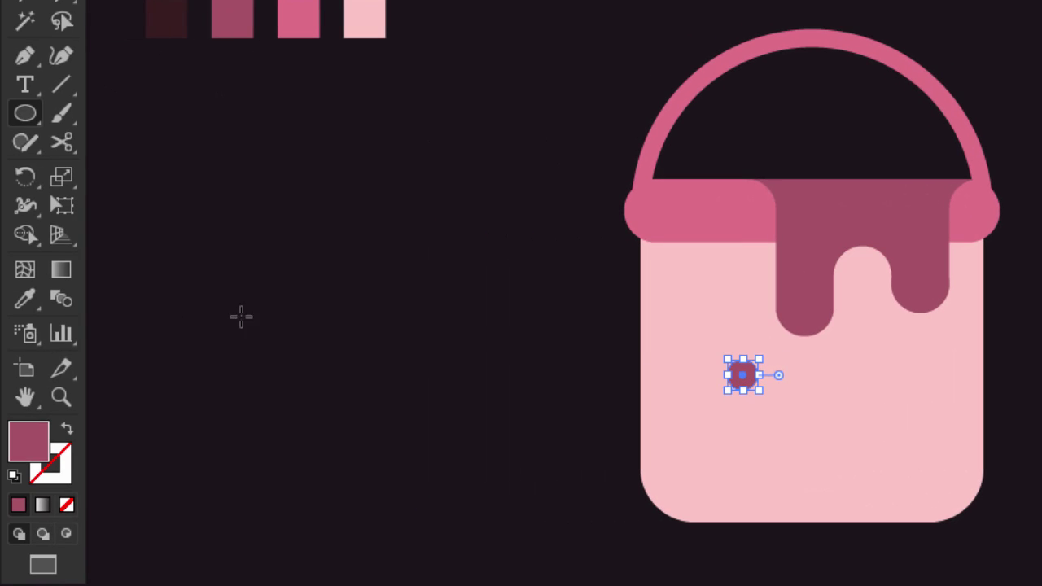
{"action": "left_click", "coordinate": [25, 302]}
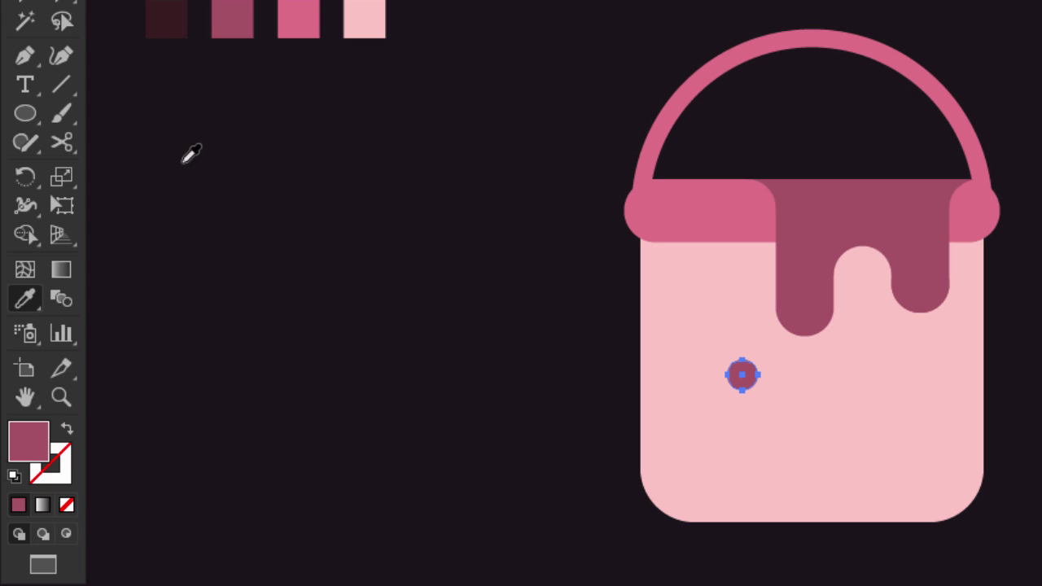
{"action": "left_click", "coordinate": [160, 19]}
{"action": "key", "text": "v"}
{"action": "left_click", "coordinate": [162, 95]}
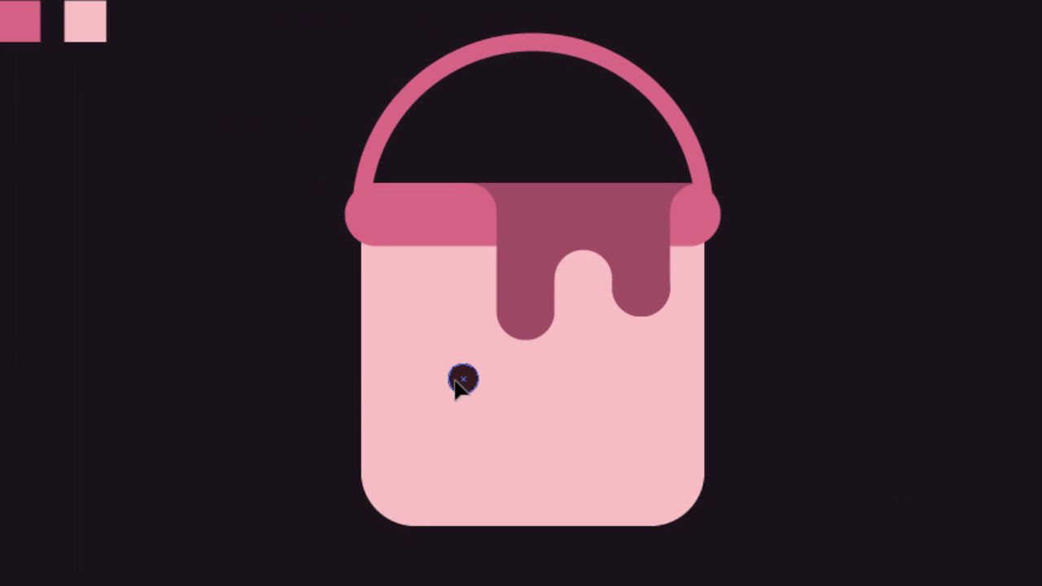
{"action": "left_click_drag", "start_coordinate": [455, 380], "coordinate": [635, 391]}
Copy the eye to the right, group both eyes, and draw a large mouth circle.
{"action": "left_click", "coordinate": [226, 351]}
{"action": "left_click", "coordinate": [447, 370], "text": "shift"}
{"action": "right_click", "coordinate": [445, 368]}
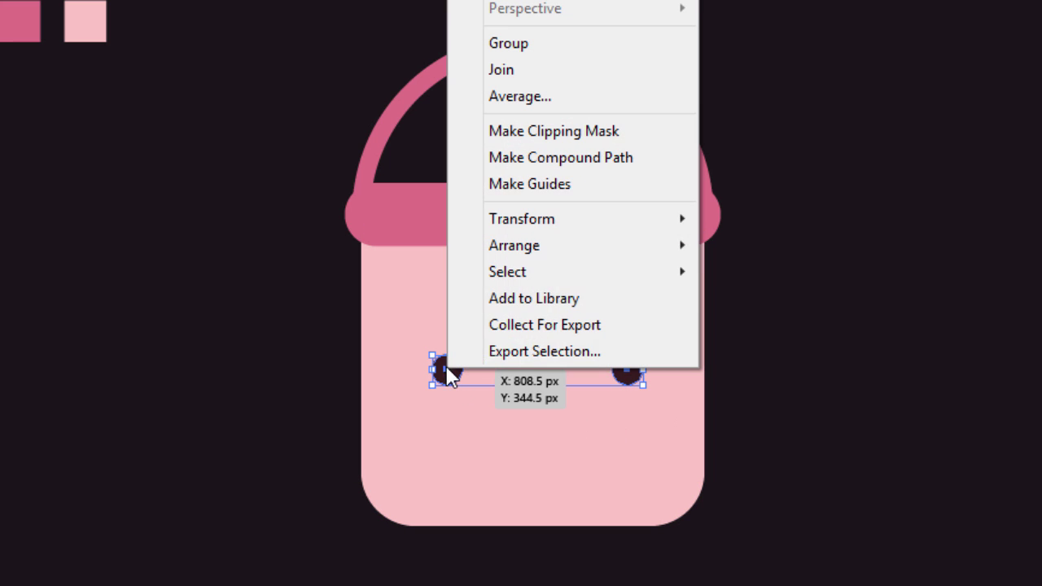
{"action": "left_click", "coordinate": [509, 44]}
{"action": "left_click", "coordinate": [915, 362]}
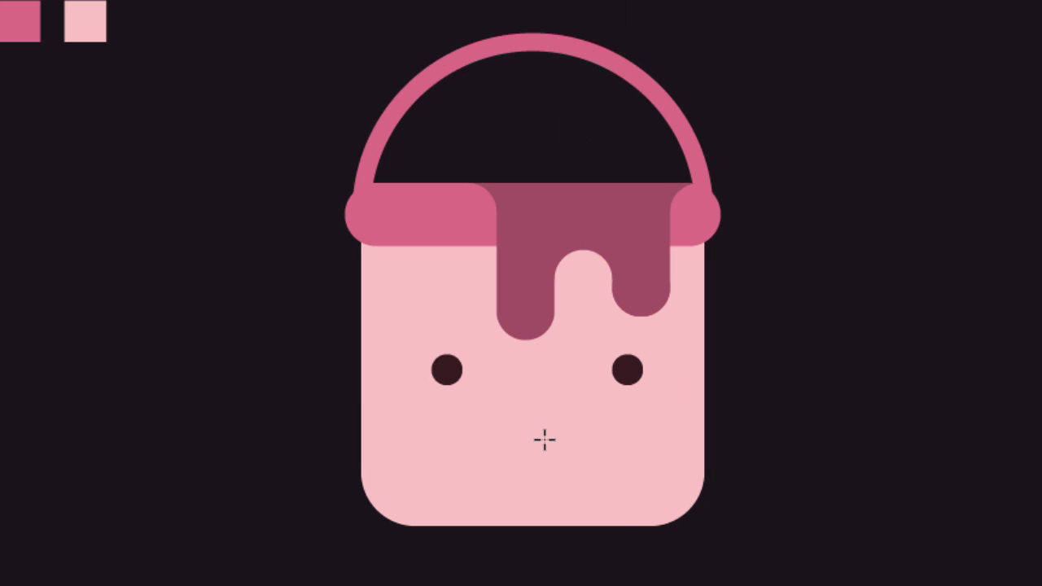
{"action": "left_click_drag", "start_coordinate": [537, 437], "coordinate": [627, 481]}
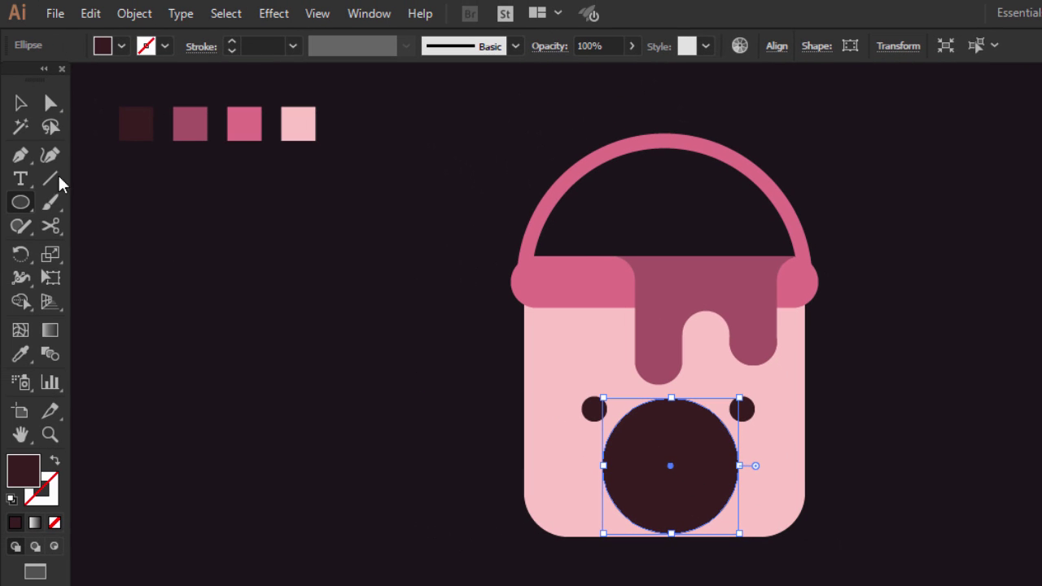
Delete the circle's top anchor and close it with a straight top edge, making a semicircle.
{"action": "left_click", "coordinate": [51, 103]}
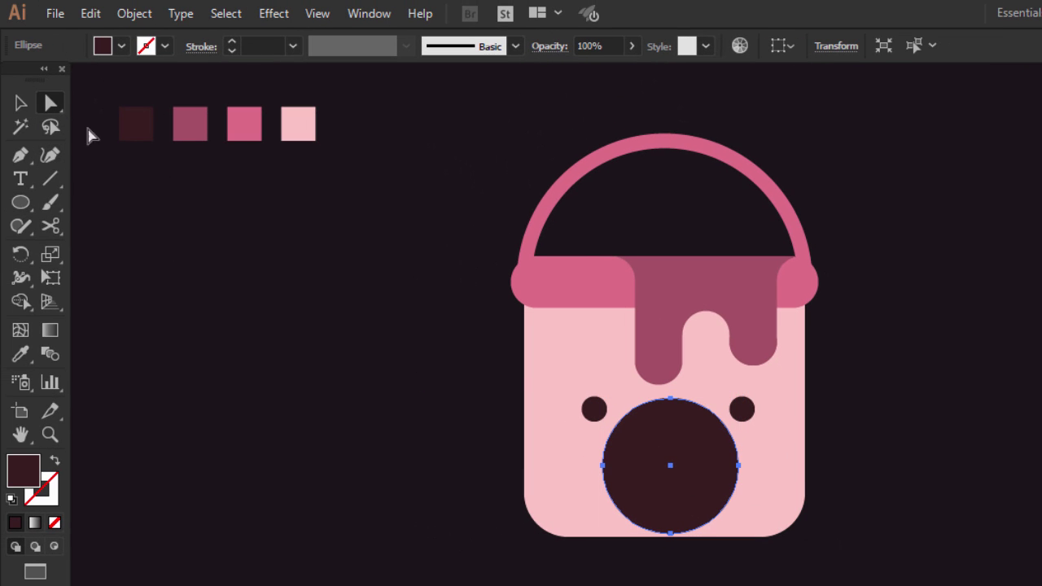
{"action": "left_click", "coordinate": [670, 399]}
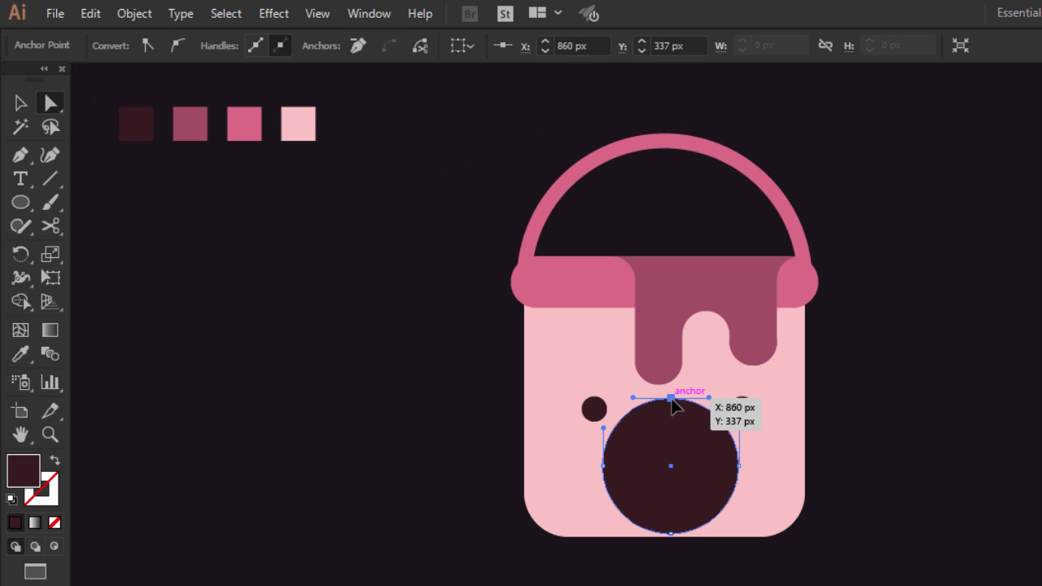
{"action": "key", "text": "Delete"}
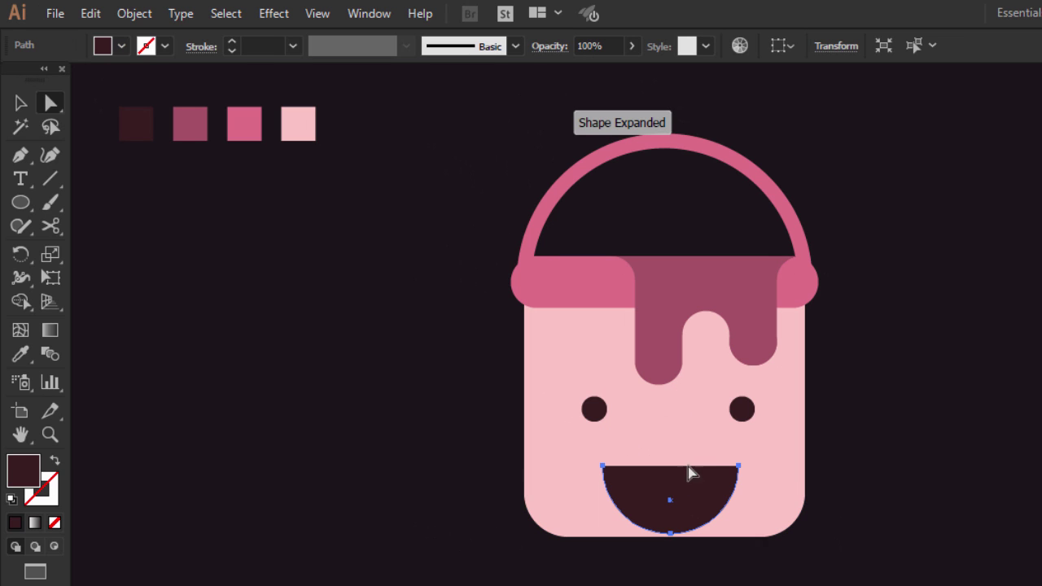
{"action": "left_click", "coordinate": [21, 155]}
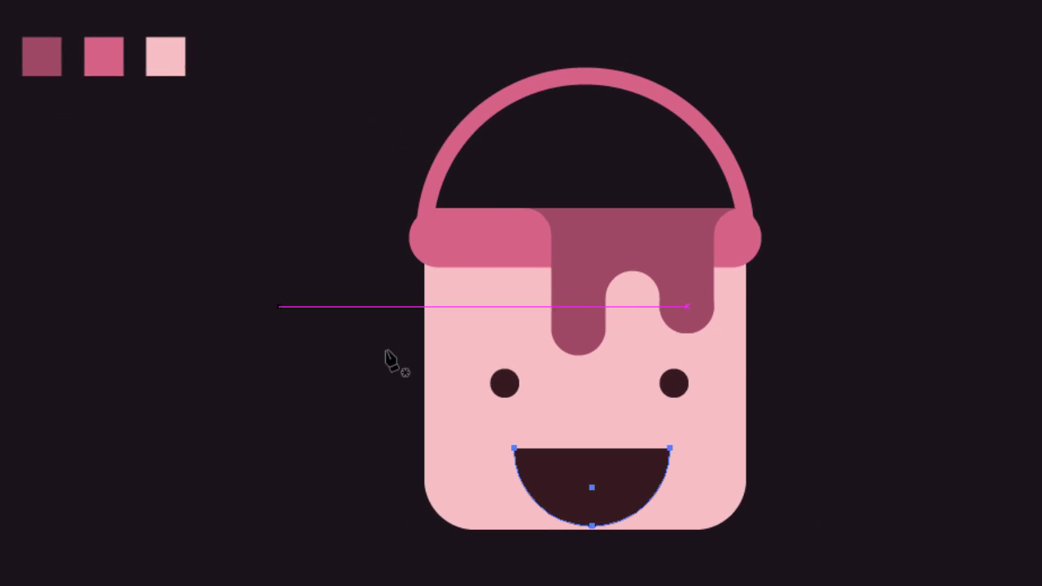
{"action": "left_click", "coordinate": [518, 448]}
{"action": "left_click", "coordinate": [630, 439]}
Raise the mouth about 21 px toward the eyes.
{"action": "key", "text": "v"}
{"action": "left_click", "coordinate": [407, 491]}
{"action": "left_click_drag", "start_coordinate": [544, 470], "coordinate": [543, 450]}
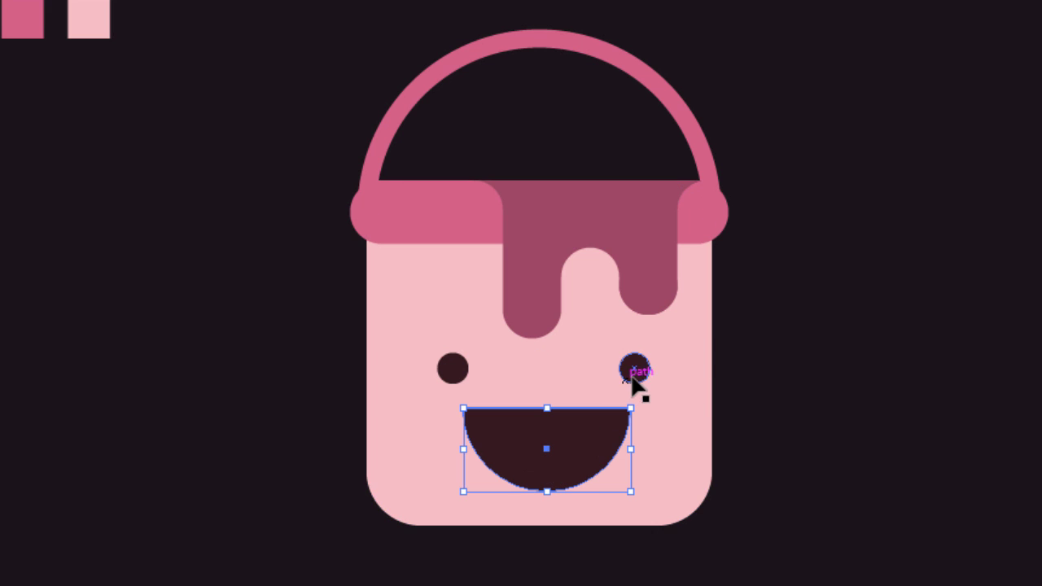
{"action": "left_click_drag", "start_coordinate": [788, 28], "coordinate": [349, 270]}
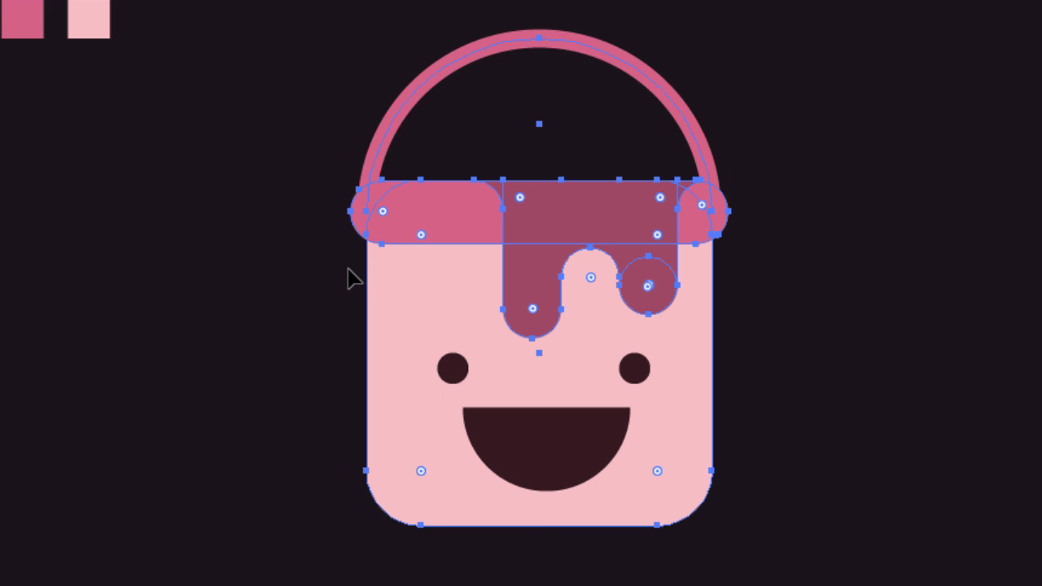
Select every bucket part and centre them all horizontally.
{"action": "key", "text": "v"}
{"action": "left_click", "coordinate": [634, 368]}
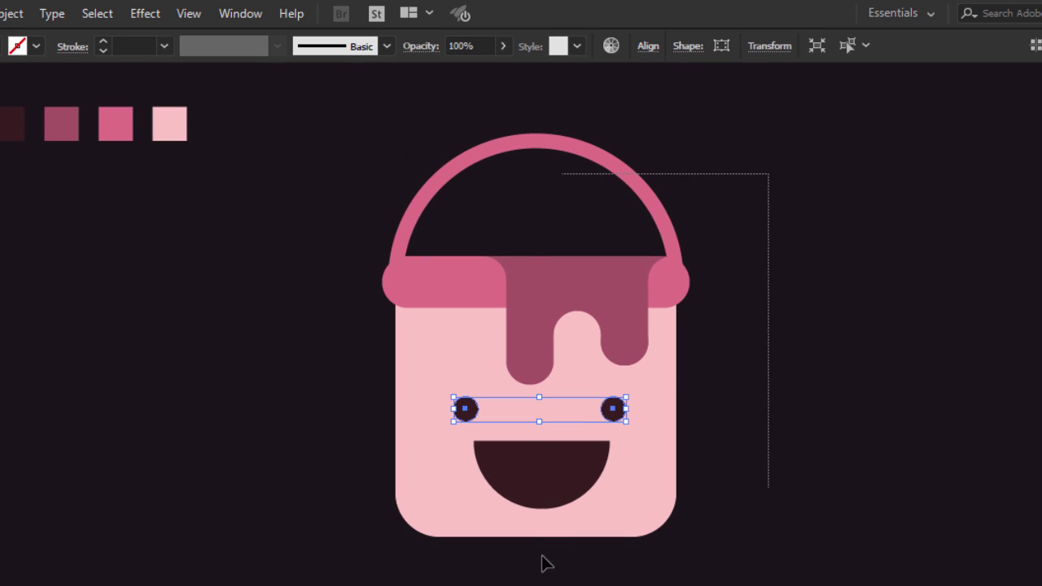
{"action": "left_click_drag", "start_coordinate": [547, 563], "coordinate": [529, 563]}
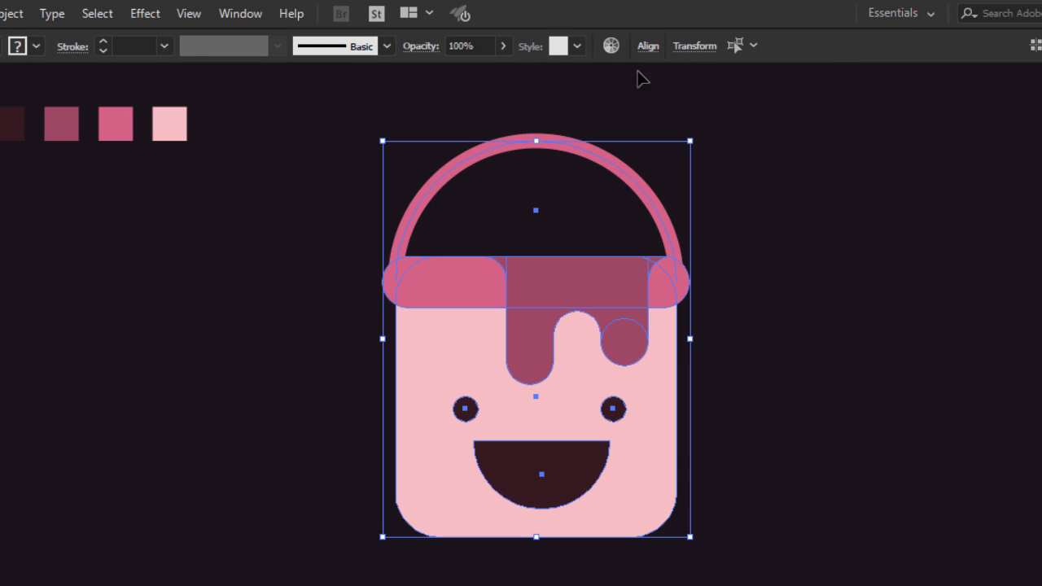
{"action": "left_click", "coordinate": [647, 46]}
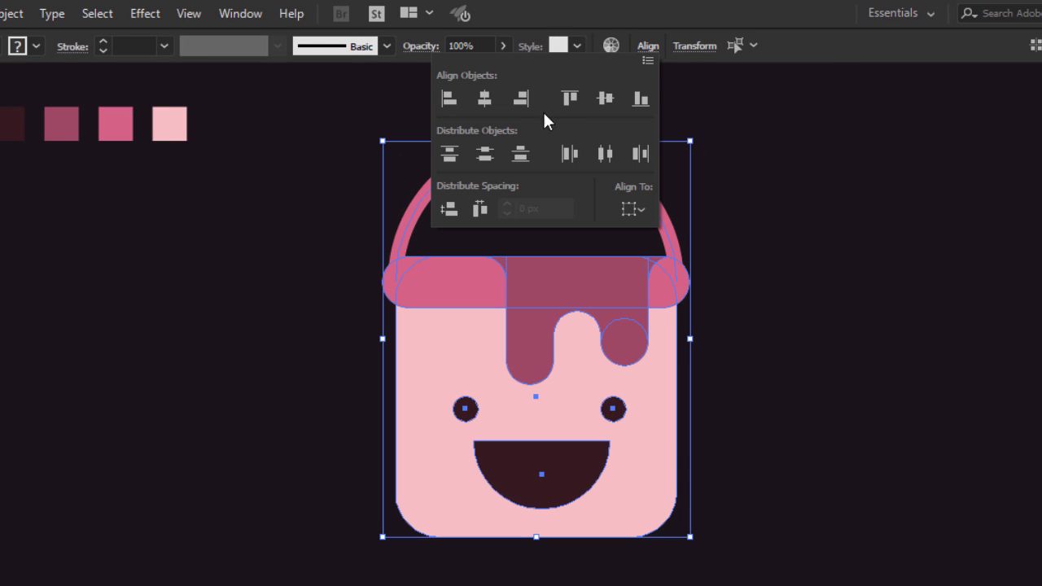
{"action": "left_click", "coordinate": [493, 97]}
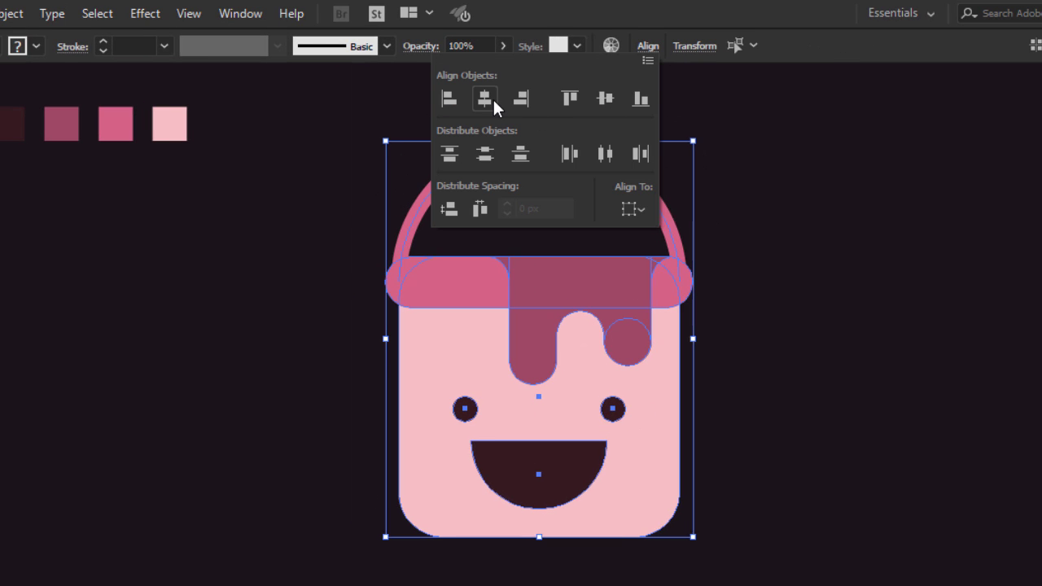
Move the eyes up about 8 px and draw a 60 px circle at the mouth's bottom.
{"action": "left_click", "coordinate": [779, 345]}
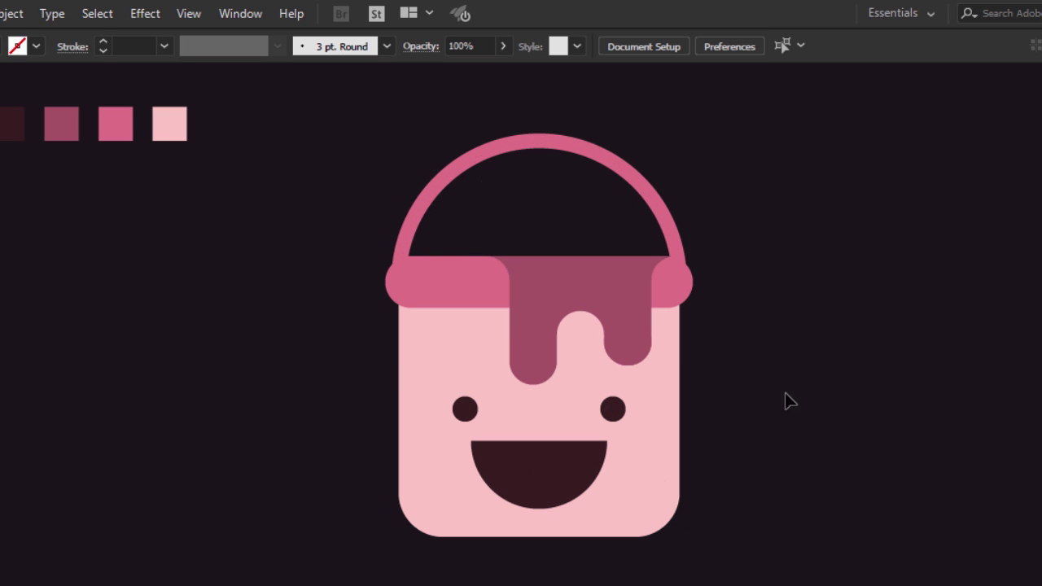
{"action": "left_click", "coordinate": [465, 413]}
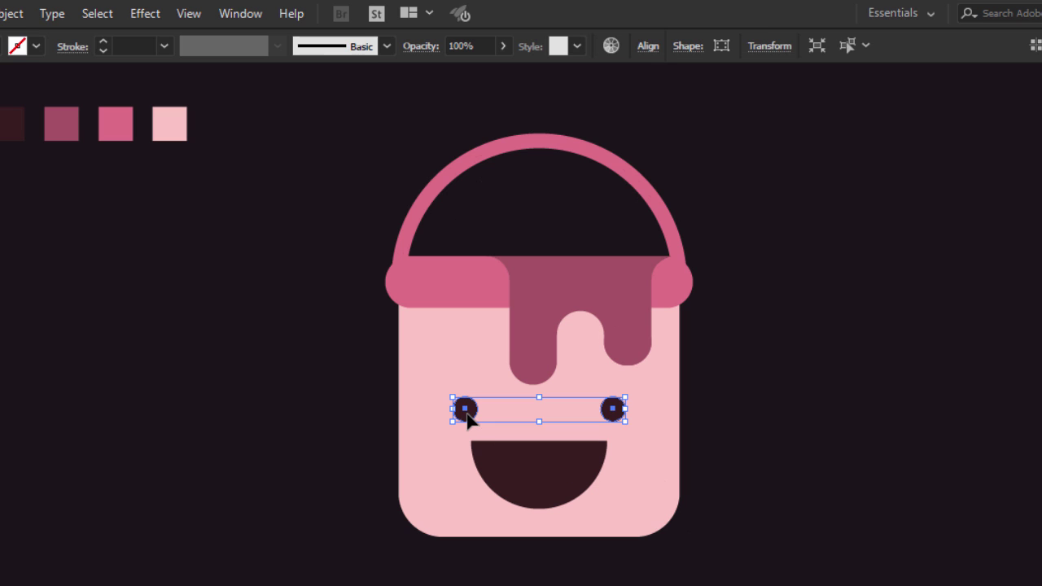
{"action": "left_click_drag", "start_coordinate": [465, 413], "coordinate": [466, 406]}
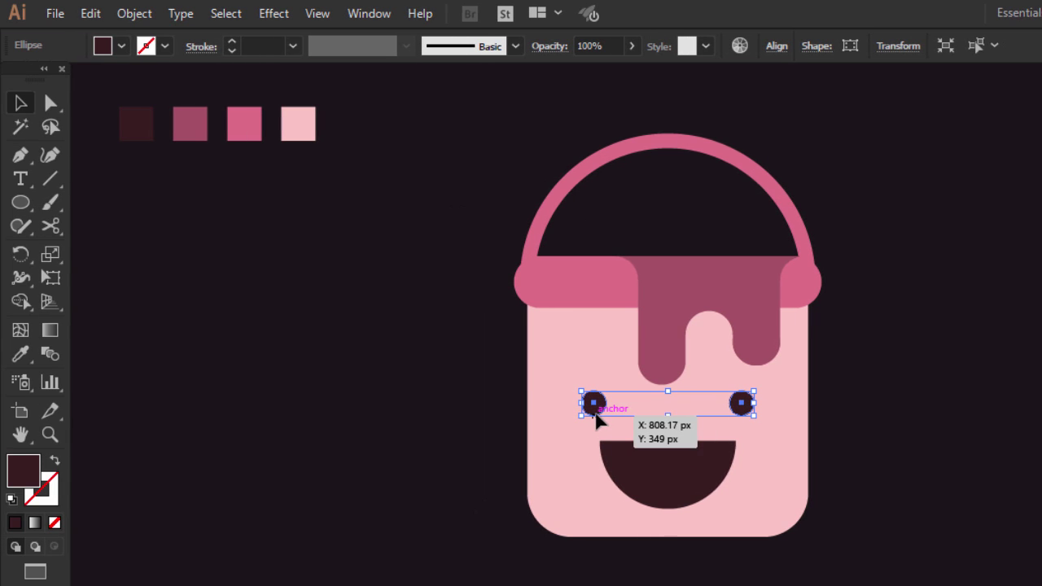
{"action": "left_click", "coordinate": [20, 203]}
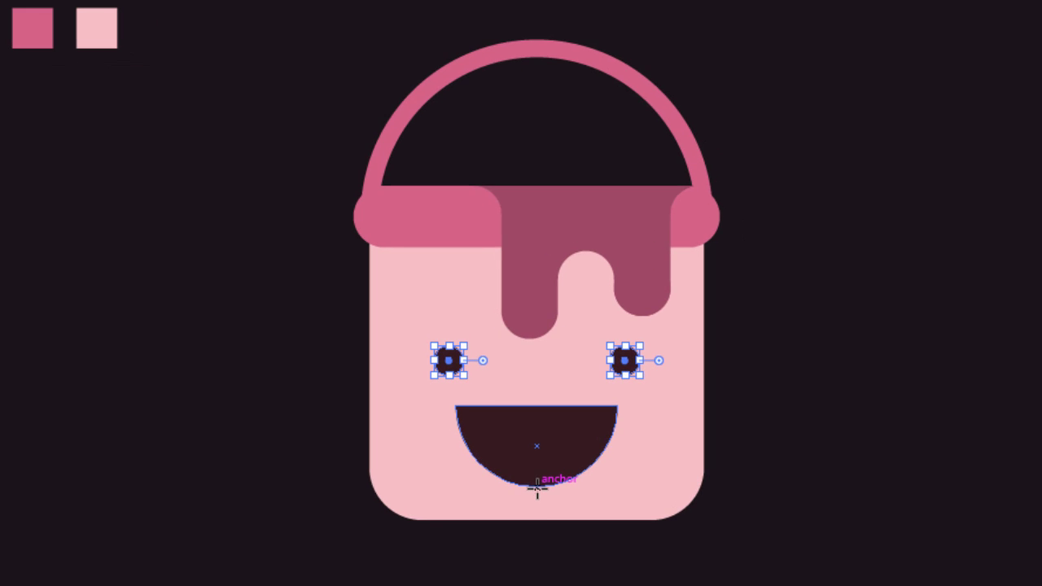
{"action": "left_click_drag", "start_coordinate": [537, 487], "coordinate": [578, 553]}
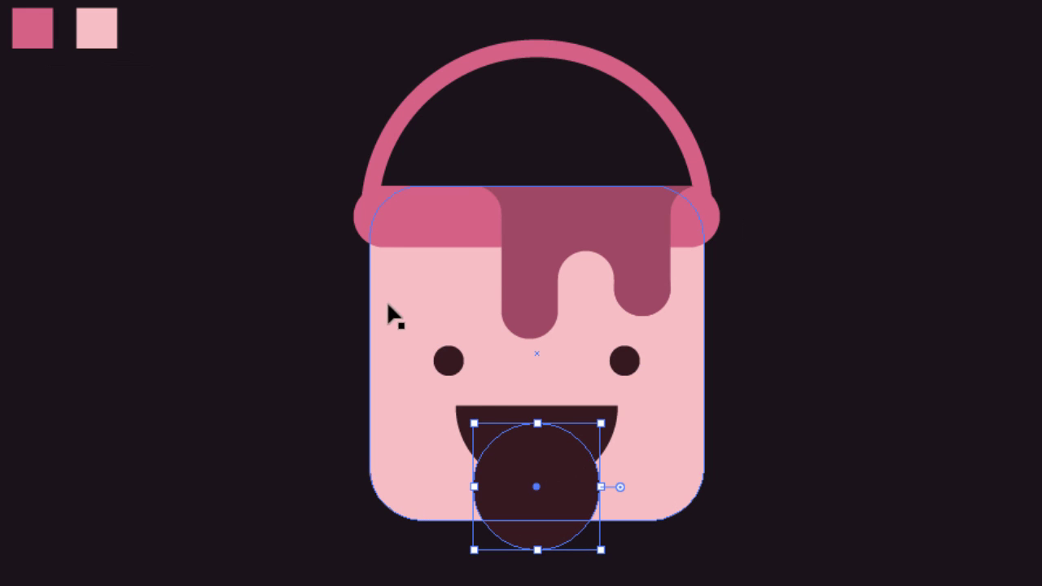
Trim away the part of the circle hanging below the mouth.
{"action": "left_click", "coordinate": [498, 417], "text": "shift"}
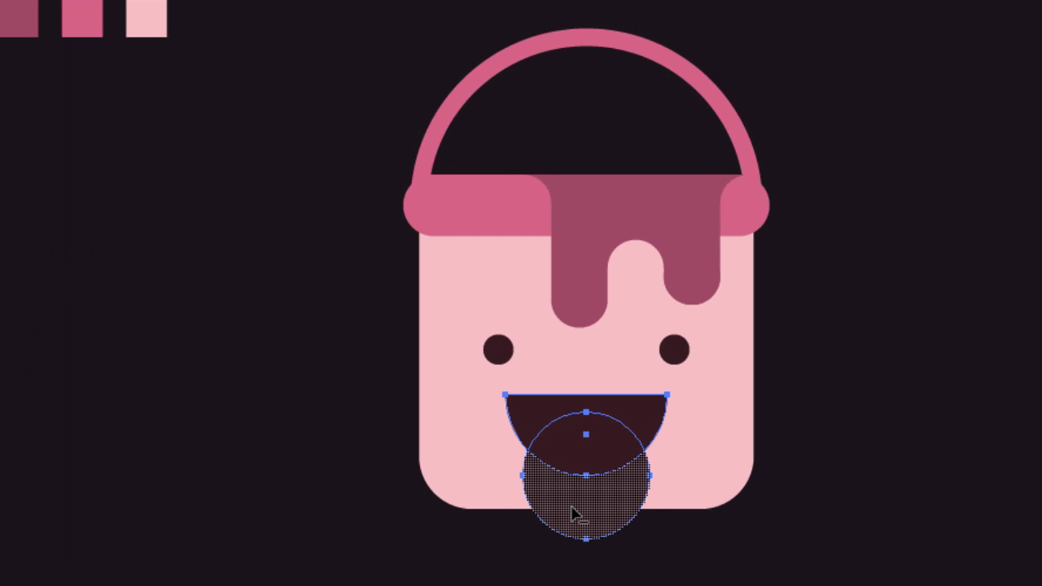
{"action": "left_click", "coordinate": [572, 514], "text": "alt"}
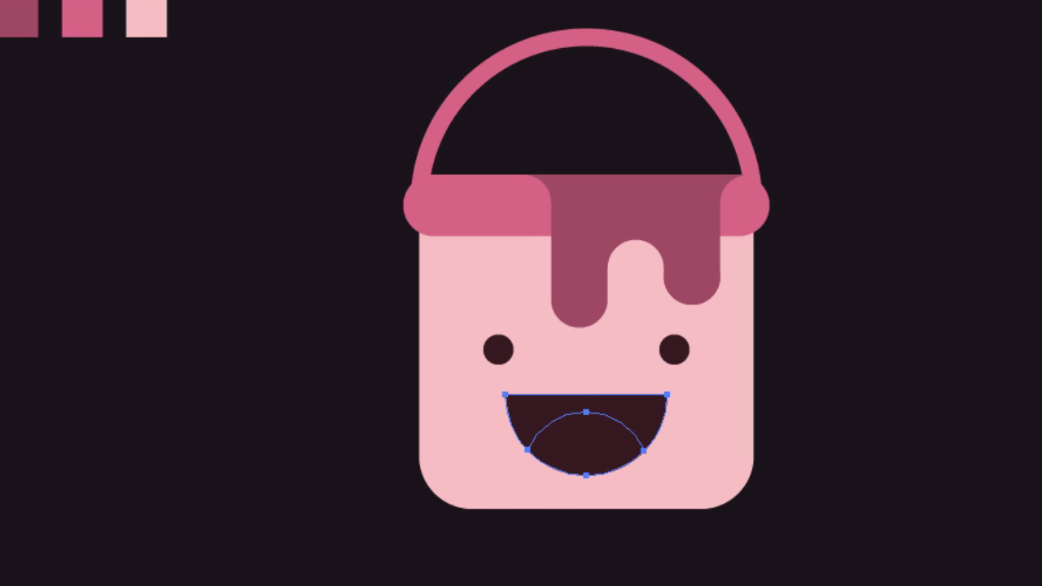
{"action": "left_click", "coordinate": [239, 377]}
Fill the inner tongue shape with the lid's pink.
{"action": "left_click", "coordinate": [566, 432]}
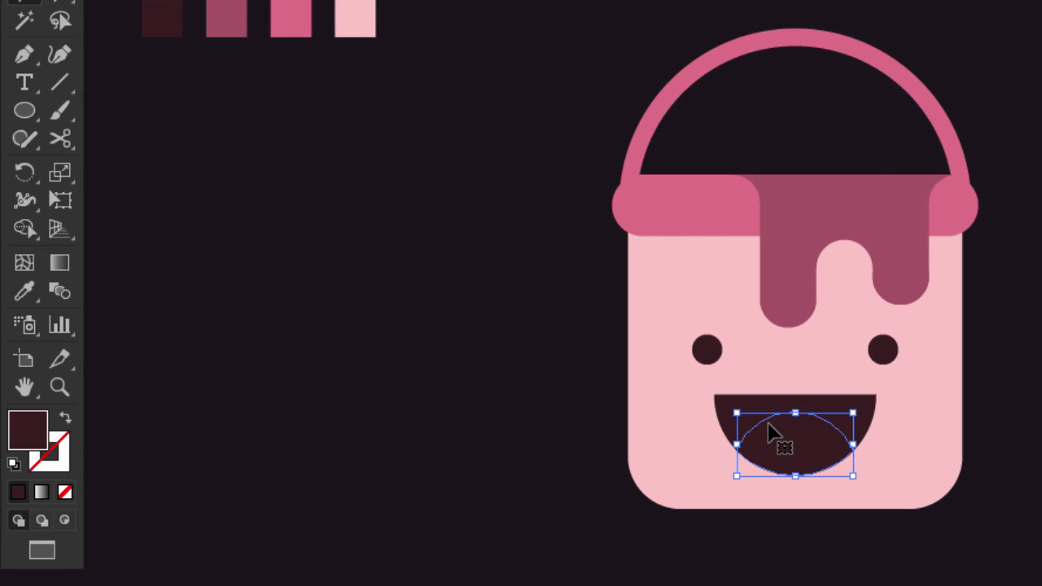
{"action": "left_click", "coordinate": [24, 294]}
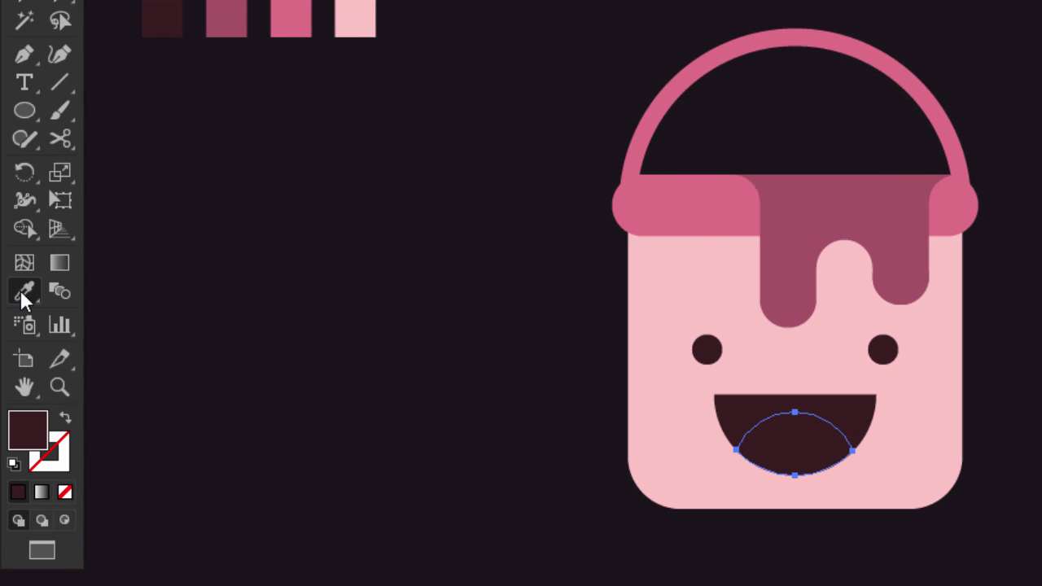
{"action": "left_click", "coordinate": [687, 209]}
{"action": "key", "text": "v"}
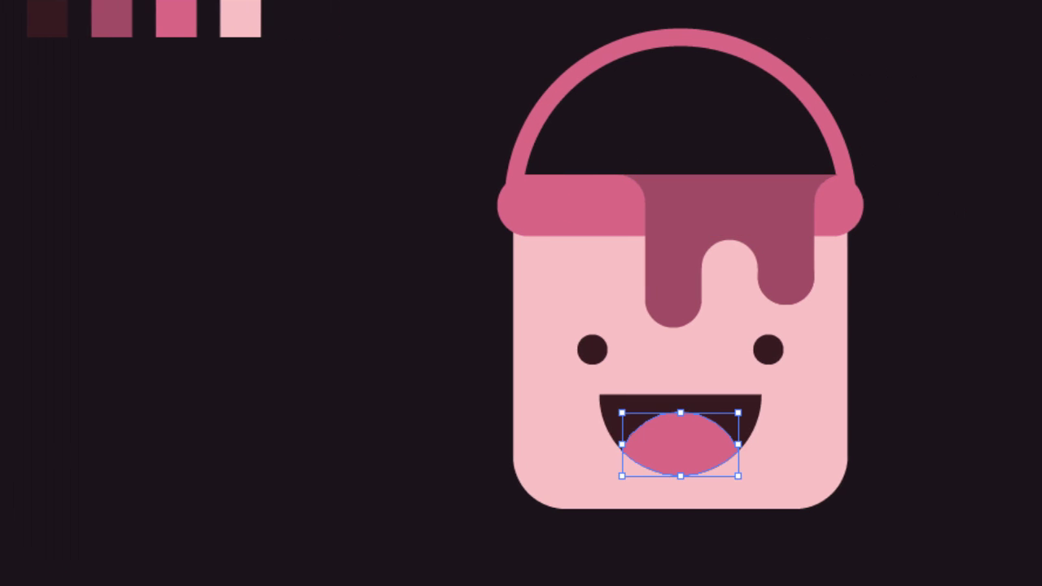
{"action": "left_click", "coordinate": [457, 356]}
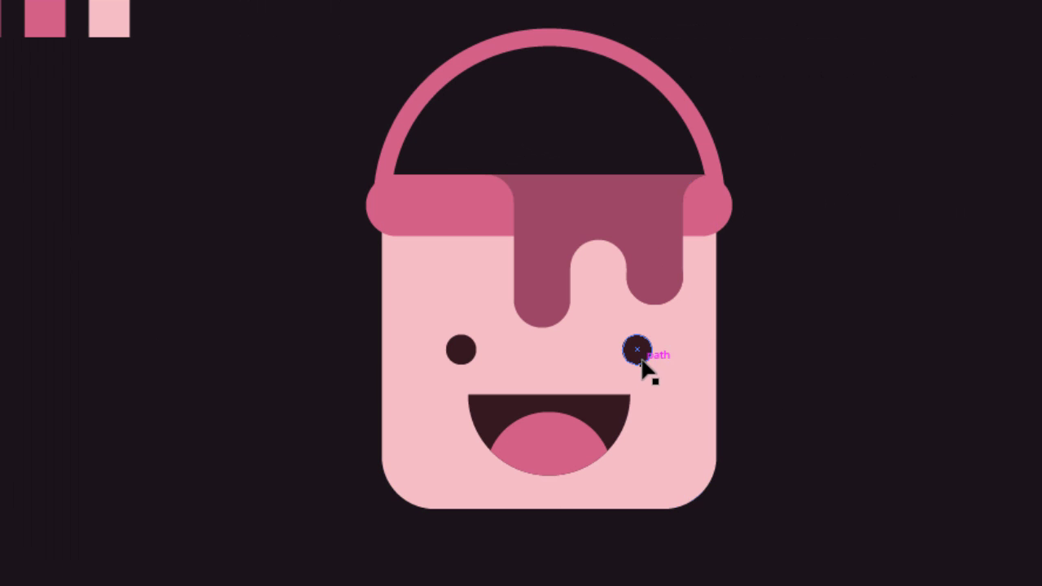
Duplicate the eyes down to the mouth corners and colour them rim pink as cheeks.
{"action": "left_click_drag", "start_coordinate": [641, 356], "coordinate": [702, 375]}
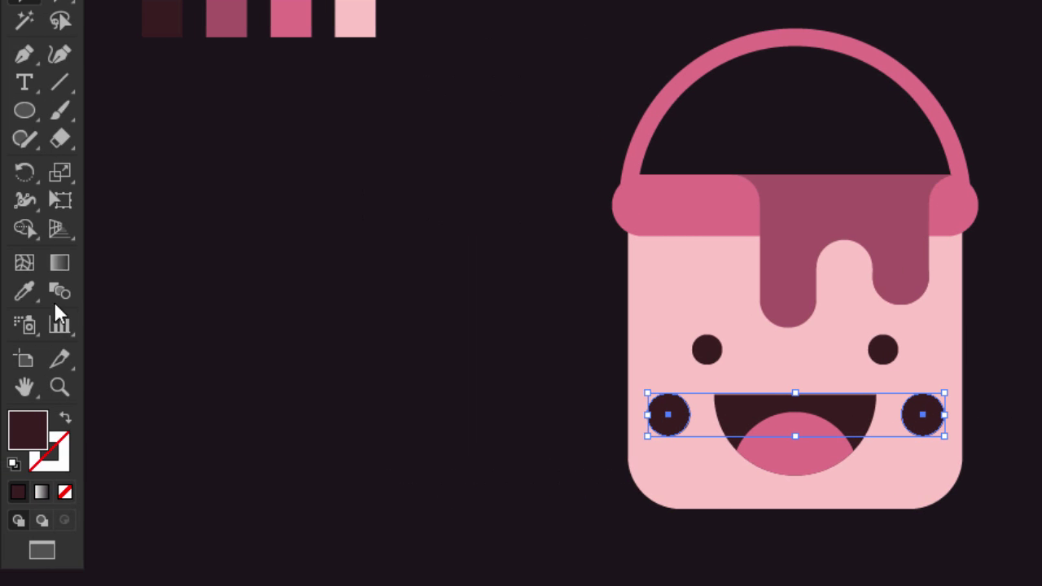
{"action": "left_click", "coordinate": [18, 298]}
{"action": "left_click", "coordinate": [685, 210]}
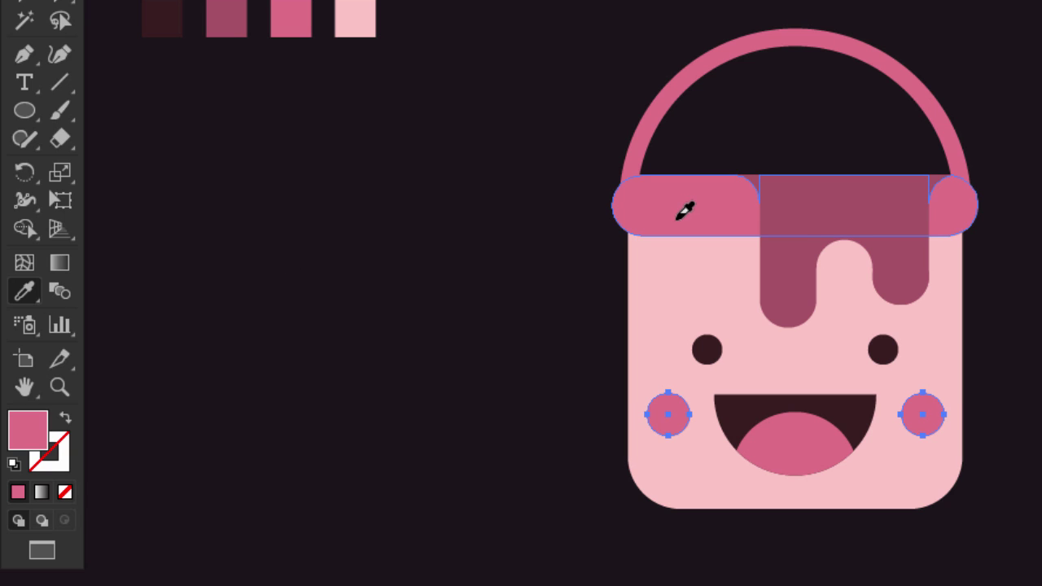
{"action": "left_click", "coordinate": [16, 4]}
Draw a circle centred below the bucket.
{"action": "left_click", "coordinate": [441, 360]}
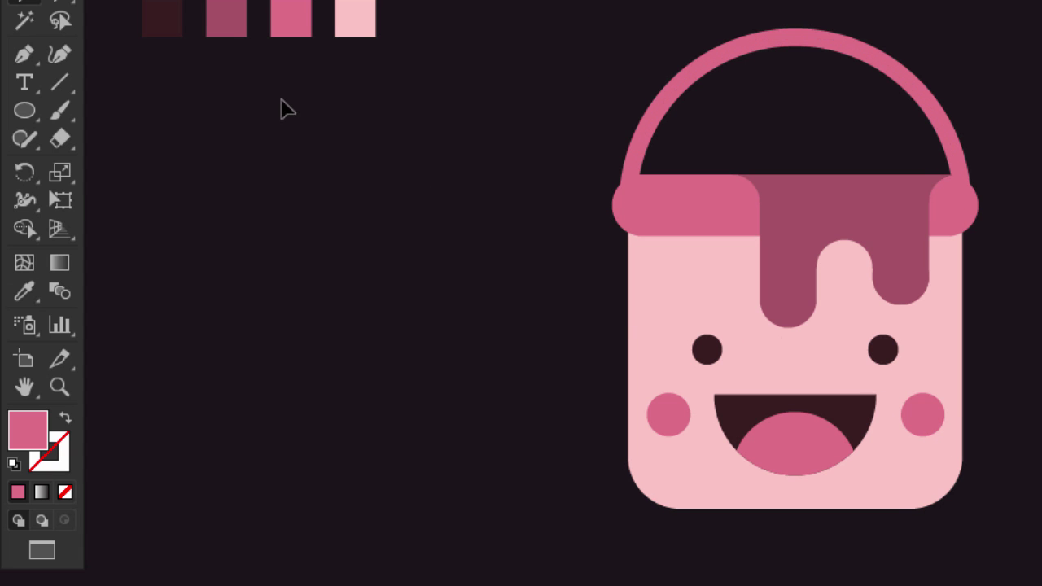
{"action": "left_click", "coordinate": [24, 112]}
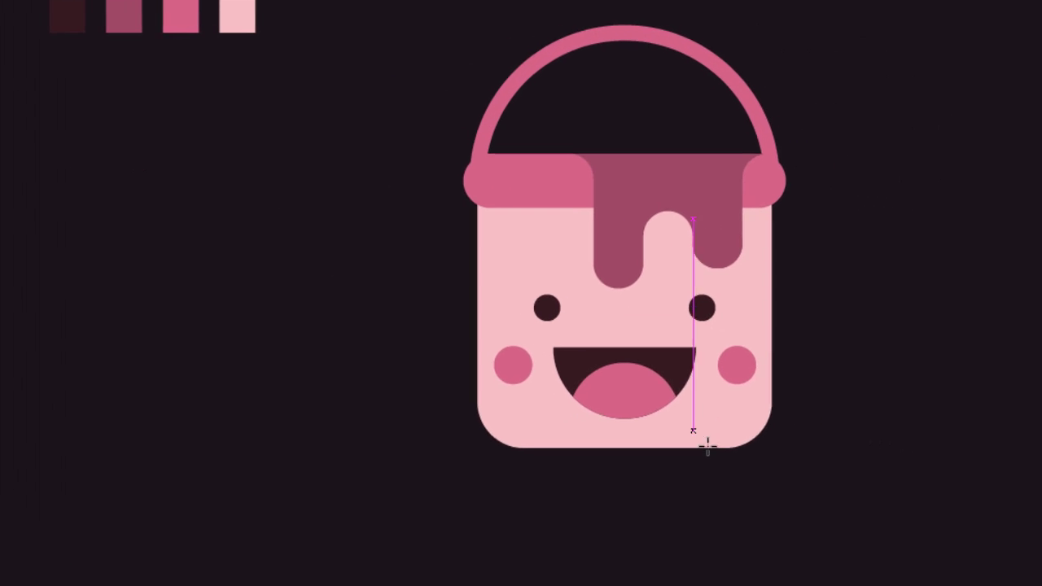
{"action": "left_click_drag", "start_coordinate": [539, 442], "coordinate": [627, 453]}
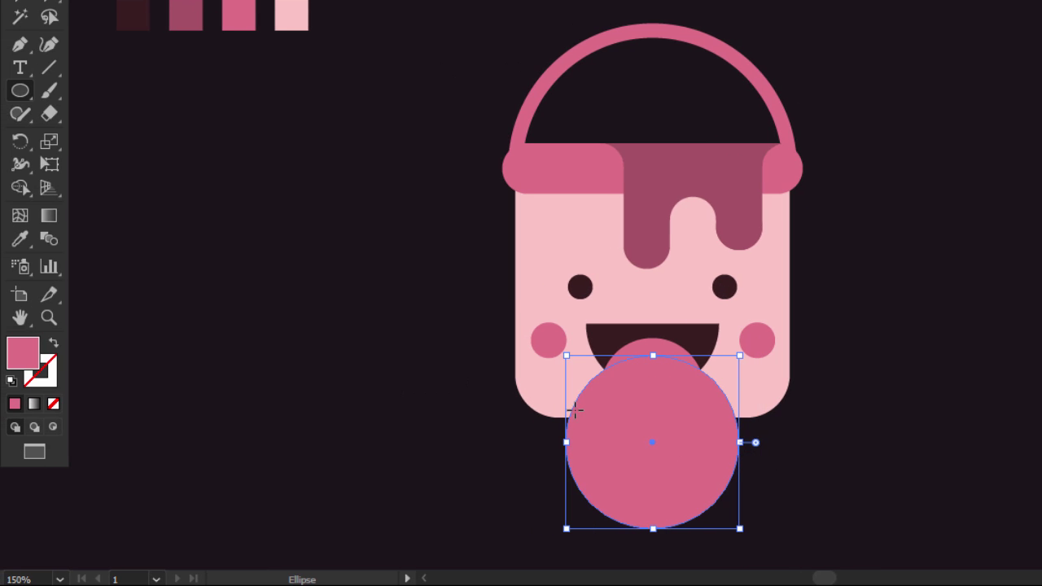
Make the circle an unfilled pink outline, delete its bottom point, and move the arc below the bucket.
{"action": "left_click", "coordinate": [53, 345]}
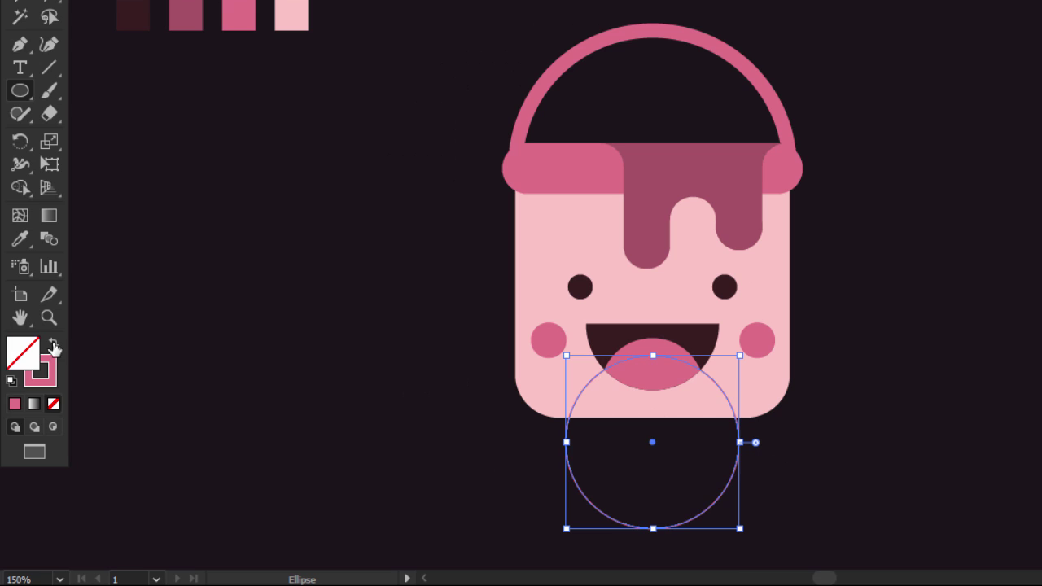
{"action": "key", "text": "a"}
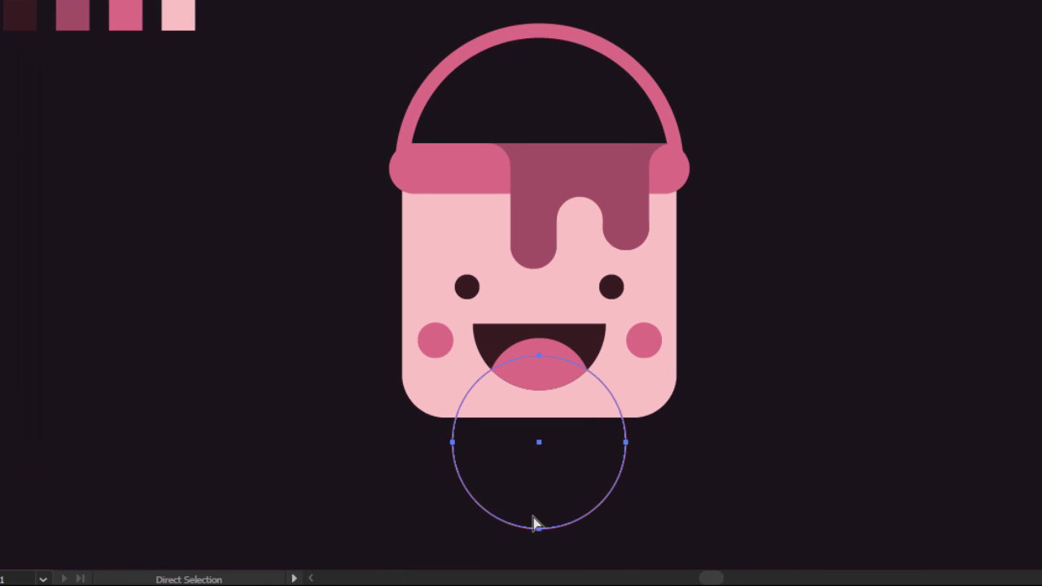
{"action": "key", "text": "Delete"}
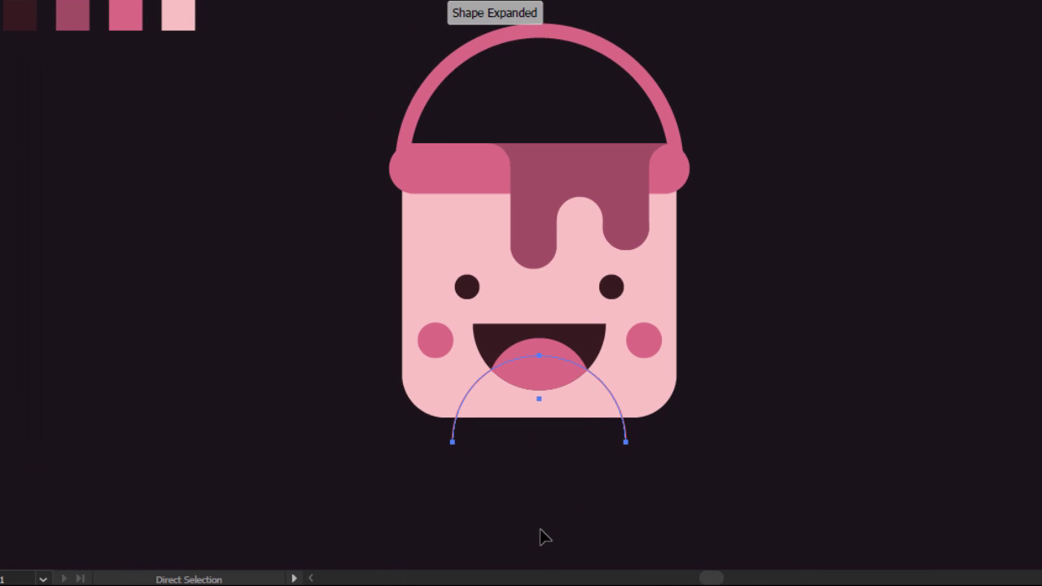
{"action": "key", "text": "v"}
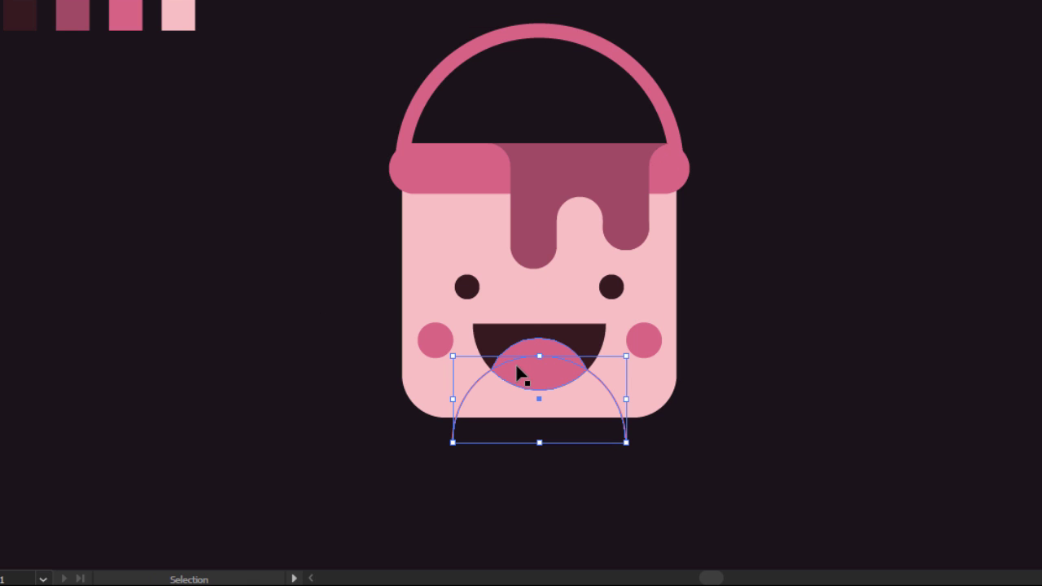
{"action": "left_click_drag", "start_coordinate": [518, 355], "coordinate": [525, 453]}
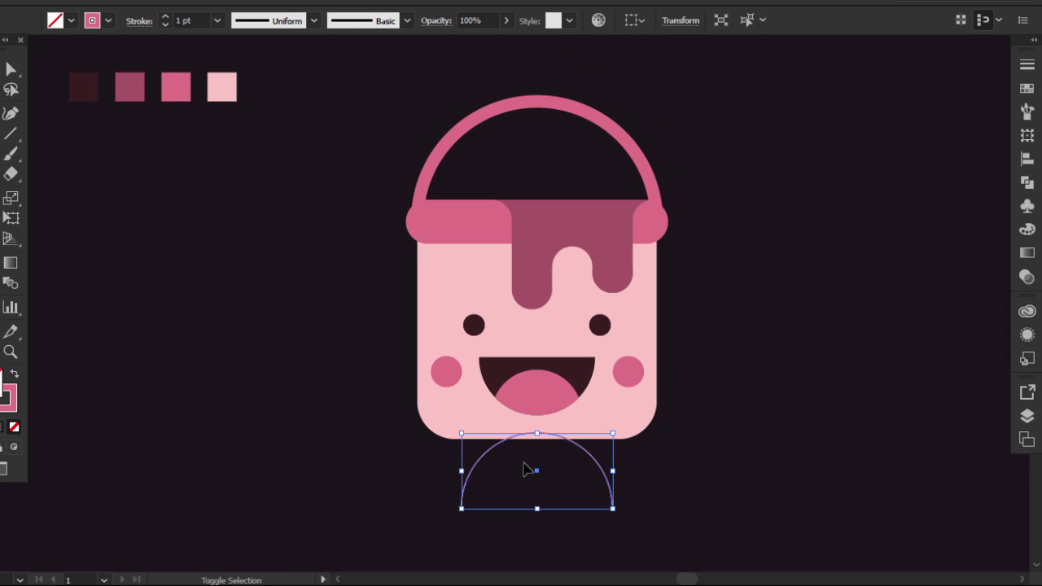
Give the leg arc the 3 pt. Round brush and a 7 pt stroke weight.
{"action": "left_click", "coordinate": [375, 22]}
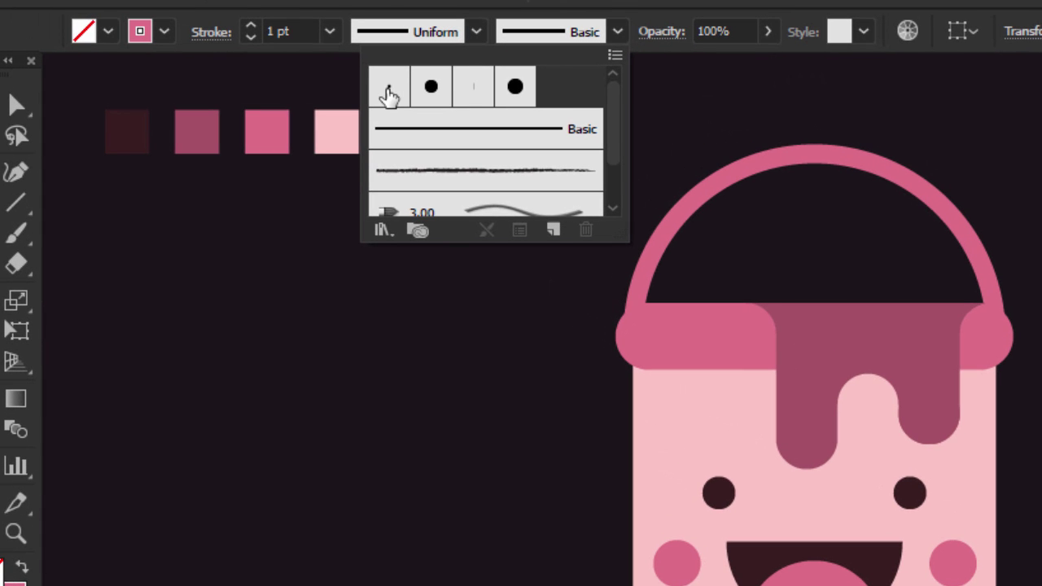
{"action": "left_click", "coordinate": [389, 91]}
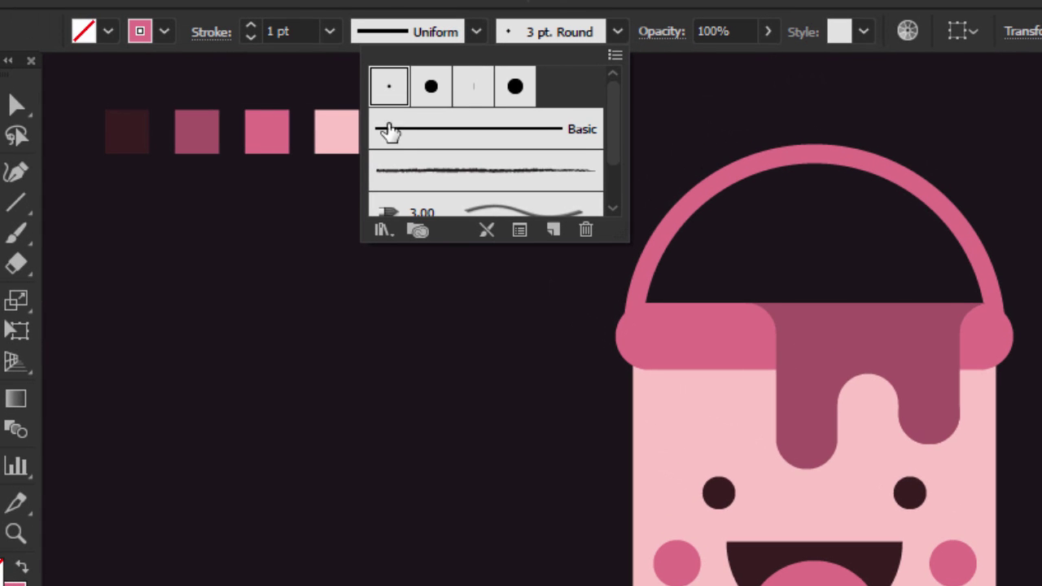
{"action": "left_click", "coordinate": [286, 31]}
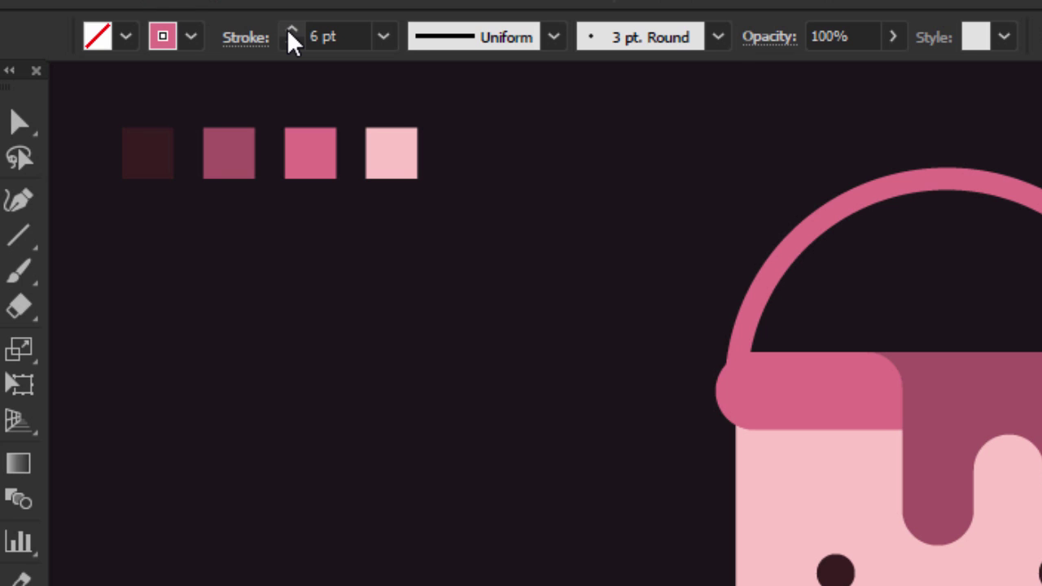
{"action": "left_click", "coordinate": [287, 31]}
{"action": "left_click", "coordinate": [218, 311]}
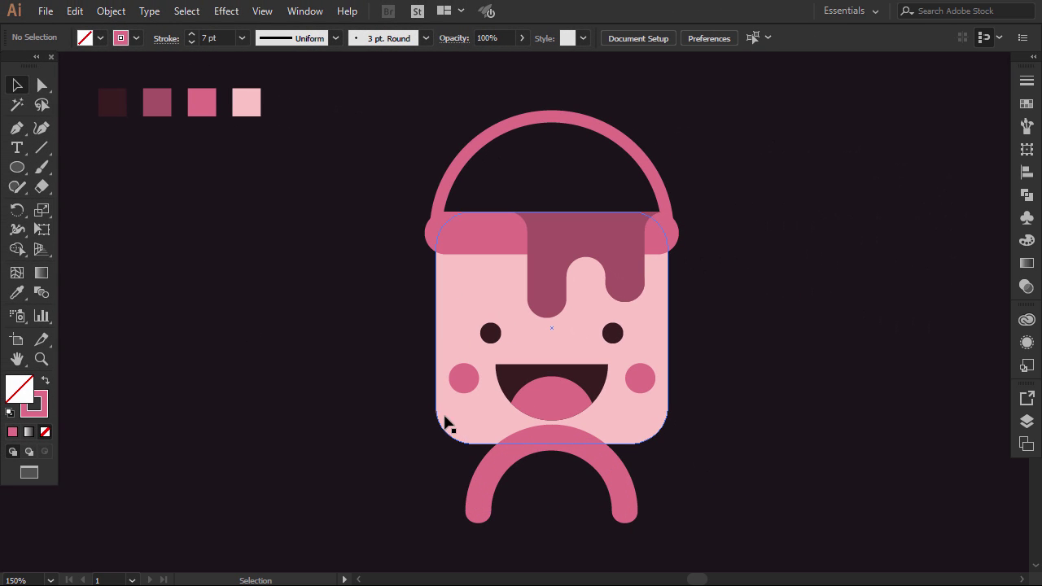
Restore the accidentally deleted leg arc and move it up about 30 px under the bucket.
{"action": "left_click", "coordinate": [546, 440]}
{"action": "key", "text": "Delete"}
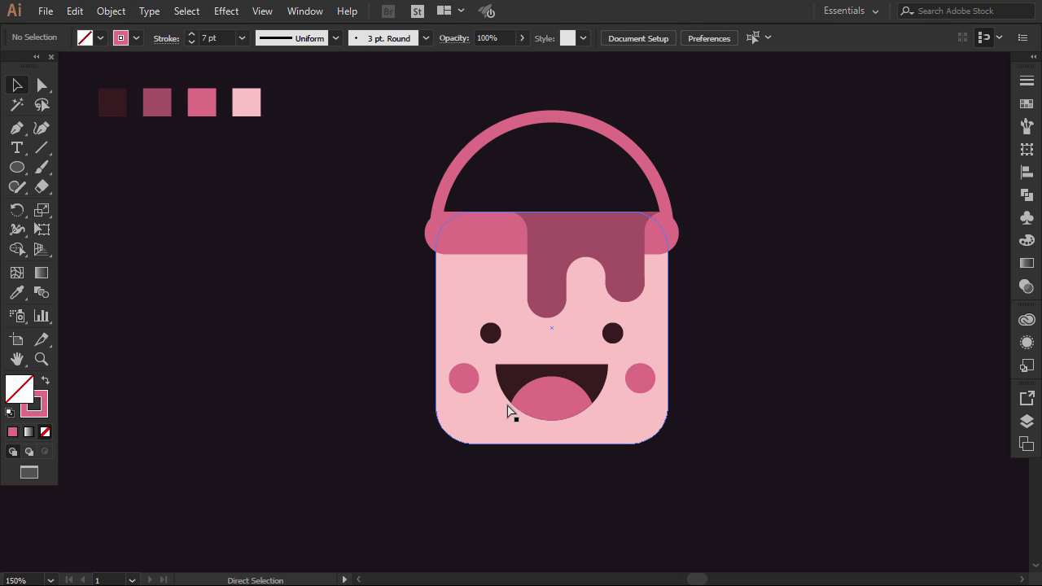
{"action": "left_click", "coordinate": [595, 438]}
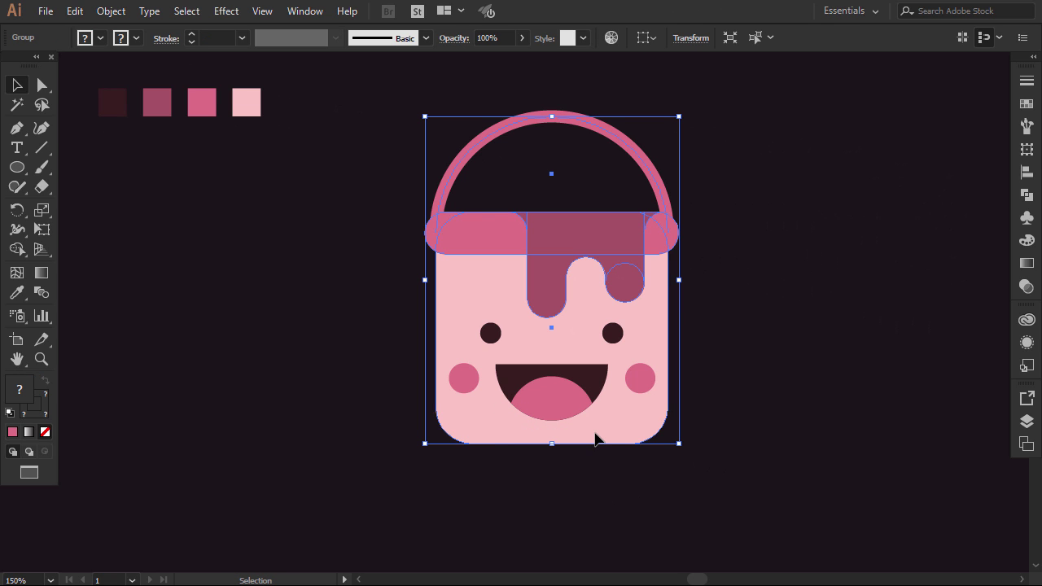
{"action": "key", "text": "ctrl+z"}
{"action": "left_click", "coordinate": [708, 487]}
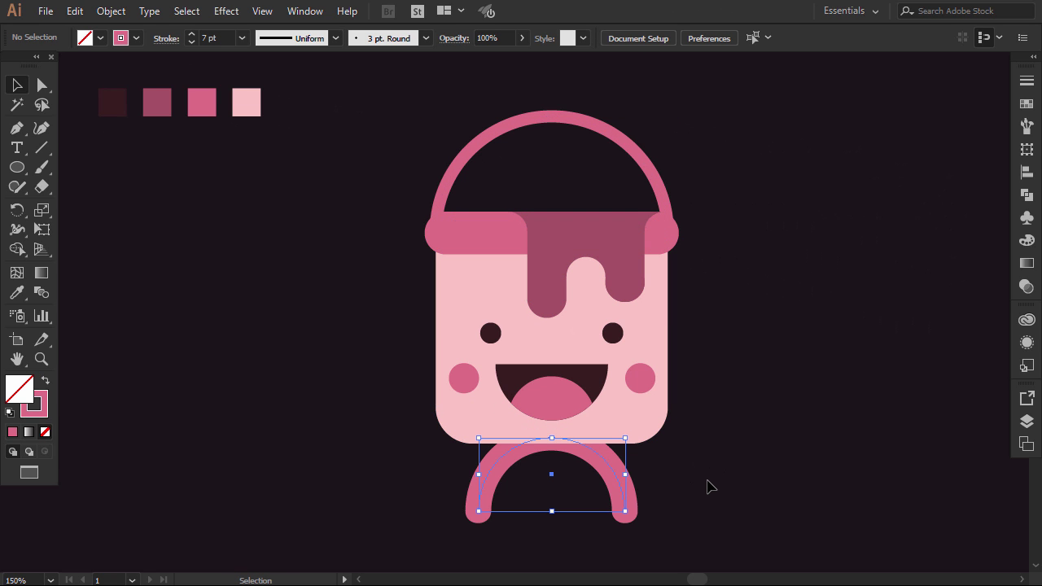
{"action": "left_click_drag", "start_coordinate": [623, 492], "coordinate": [624, 462]}
Paste a copy of the leg arc behind, enlarge it, and fit it behind the bucket sides as arms.
{"action": "key", "text": "a"}
{"action": "key", "text": "v"}
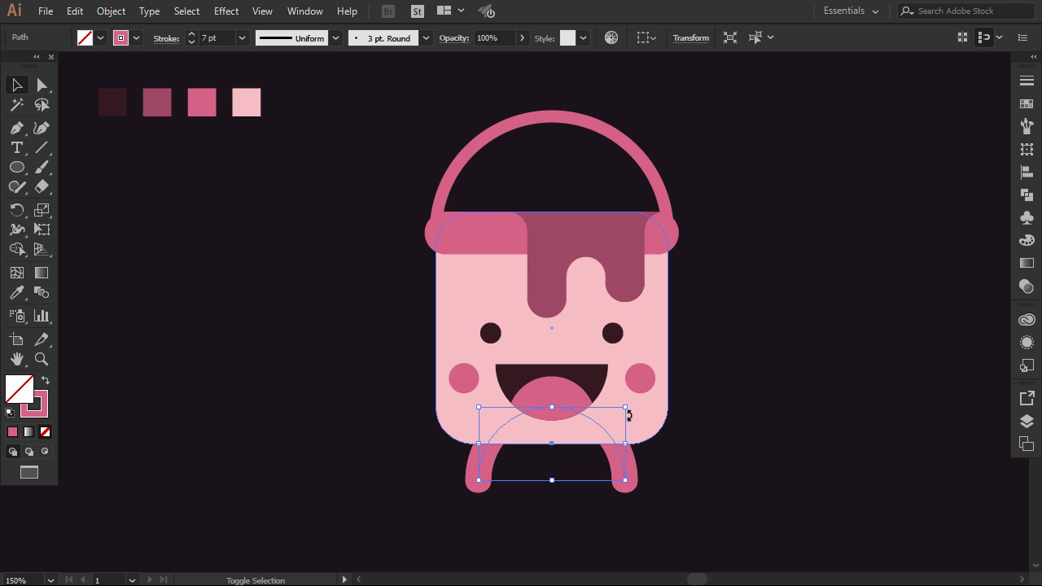
{"action": "left_click_drag", "start_coordinate": [627, 403], "coordinate": [705, 358]}
{"action": "left_click_drag", "start_coordinate": [683, 441], "coordinate": [675, 354]}
{"action": "mouse_move", "coordinate": [708, 272]}
{"action": "left_mouse_down"}
{"action": "mouse_move", "coordinate": [721, 269]}
{"action": "mouse_move", "coordinate": [698, 277]}
{"action": "left_mouse_up"}
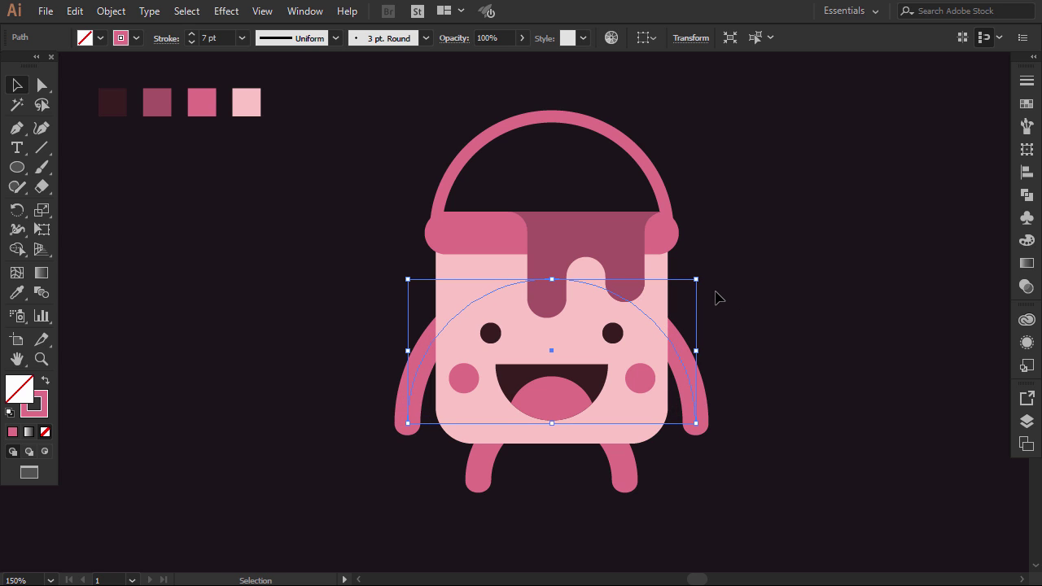
{"action": "key", "text": "Down"}
{"action": "key", "text": "Down"}
{"action": "key", "text": "Down"}
{"action": "key", "text": "Down"}
{"action": "key", "text": "Down"}
{"action": "key", "text": "Down"}
{"action": "key", "text": "Down"}
{"action": "key", "text": "Down"}
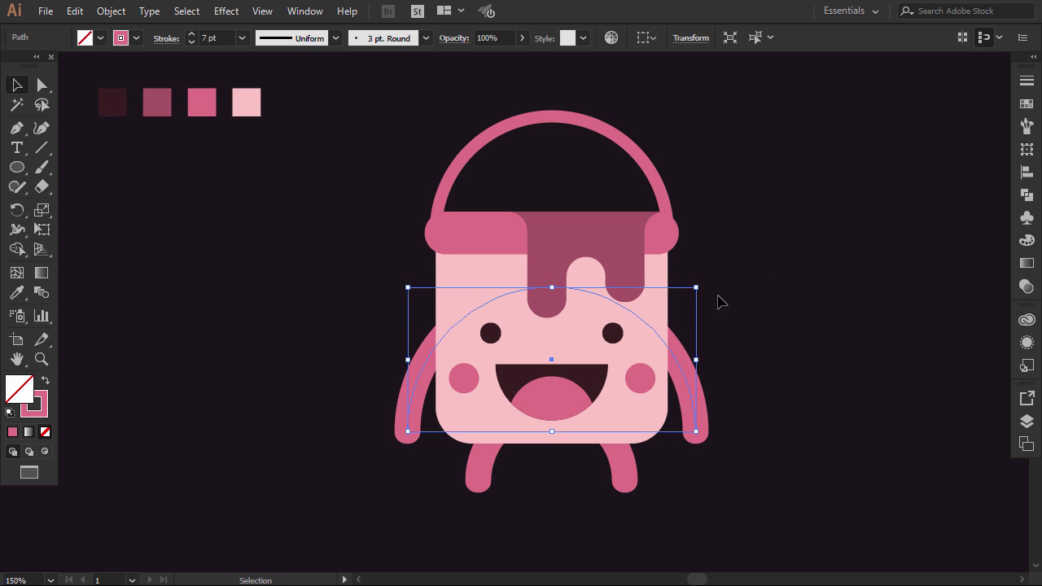
{"action": "left_click", "coordinate": [717, 301]}
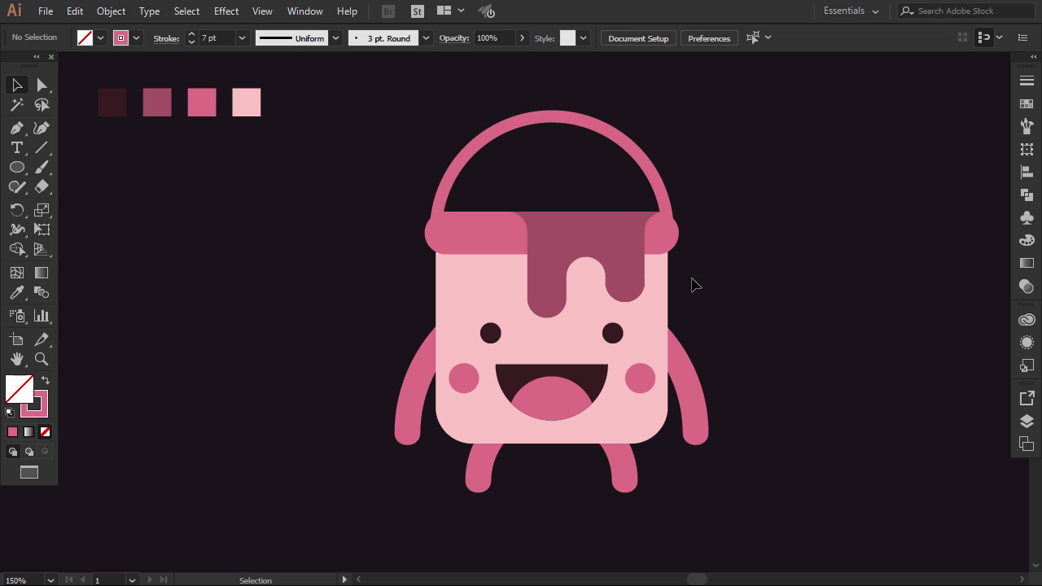
Ungroup the bucket character's shapes.
{"action": "key", "text": "m"}
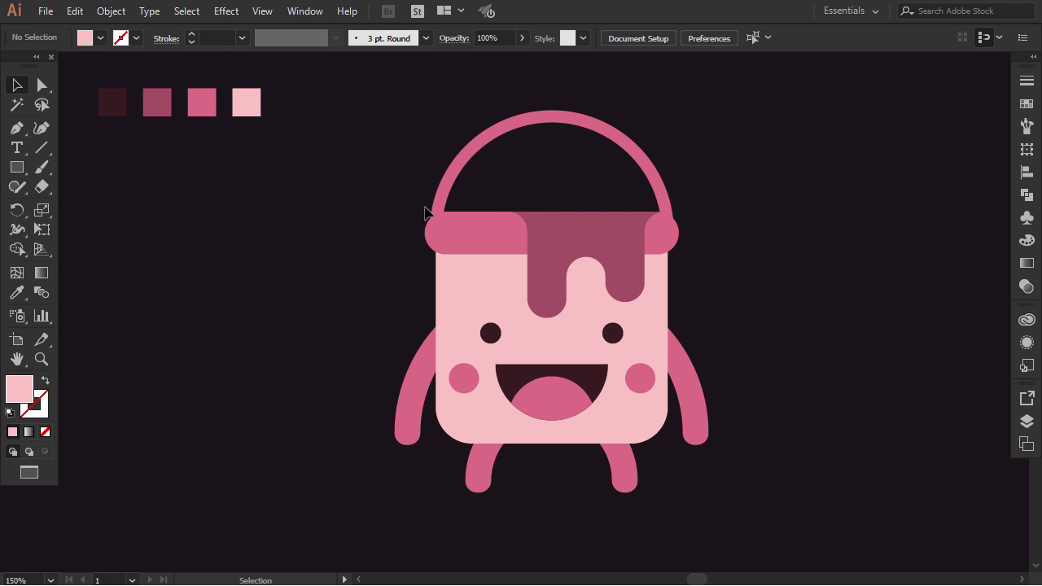
{"action": "left_click", "coordinate": [467, 239]}
{"action": "right_click", "coordinate": [449, 215]}
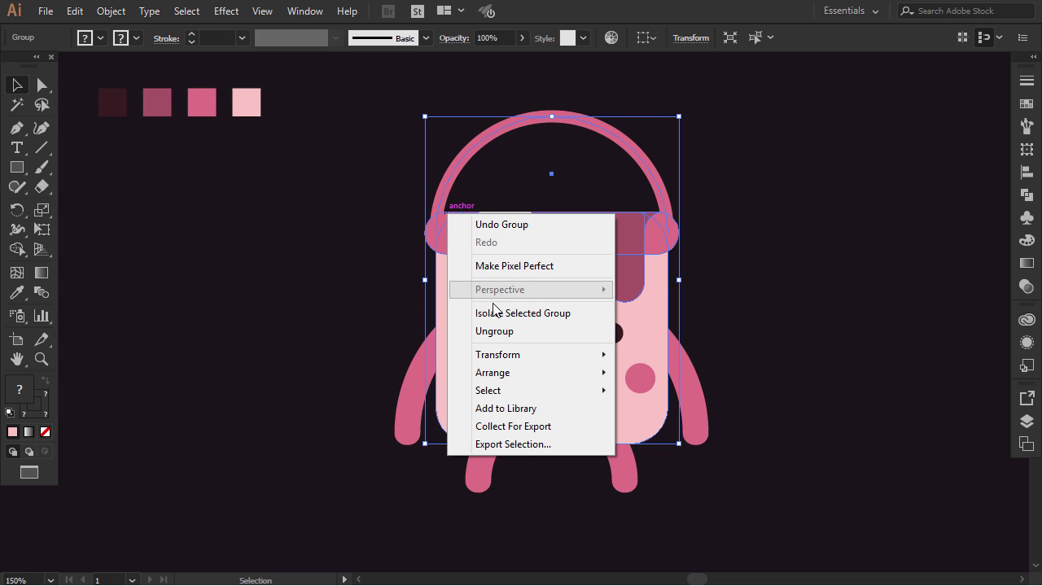
{"action": "left_click", "coordinate": [494, 331]}
{"action": "left_click", "coordinate": [308, 278]}
Expand the appearance of the handle, arms and legs arcs into filled outlines.
{"action": "left_click", "coordinate": [551, 169]}
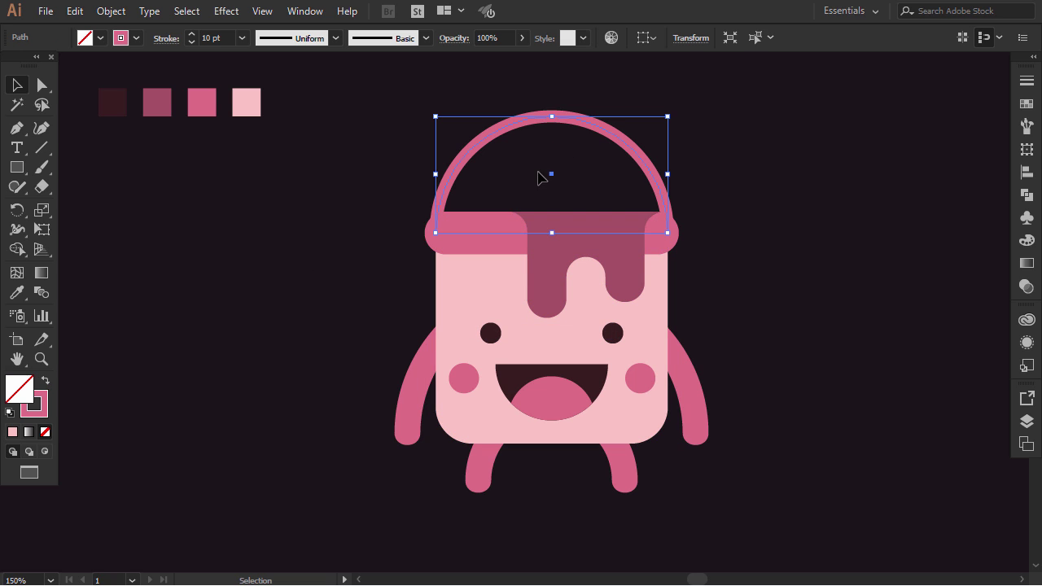
{"action": "left_click", "coordinate": [412, 399], "text": "shift"}
{"action": "left_click", "coordinate": [482, 478], "text": "shift"}
{"action": "left_click", "coordinate": [110, 10]}
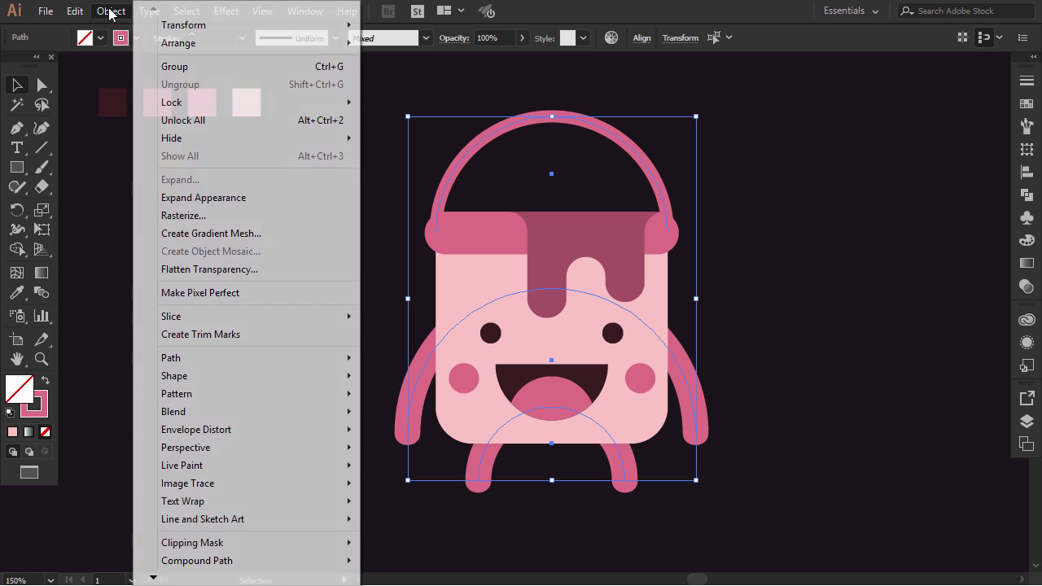
{"action": "left_click", "coordinate": [208, 198]}
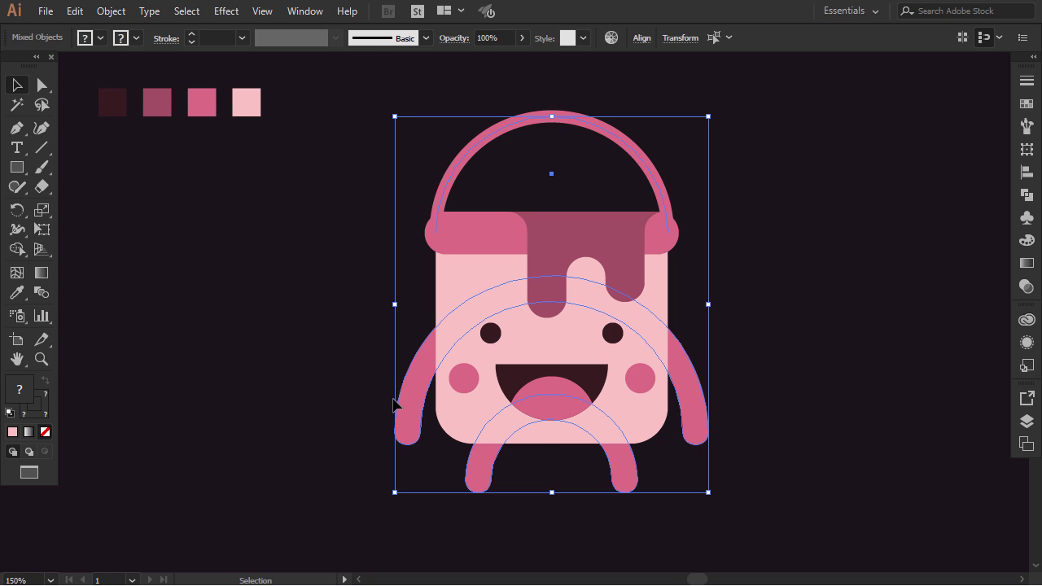
{"action": "left_click", "coordinate": [322, 390]}
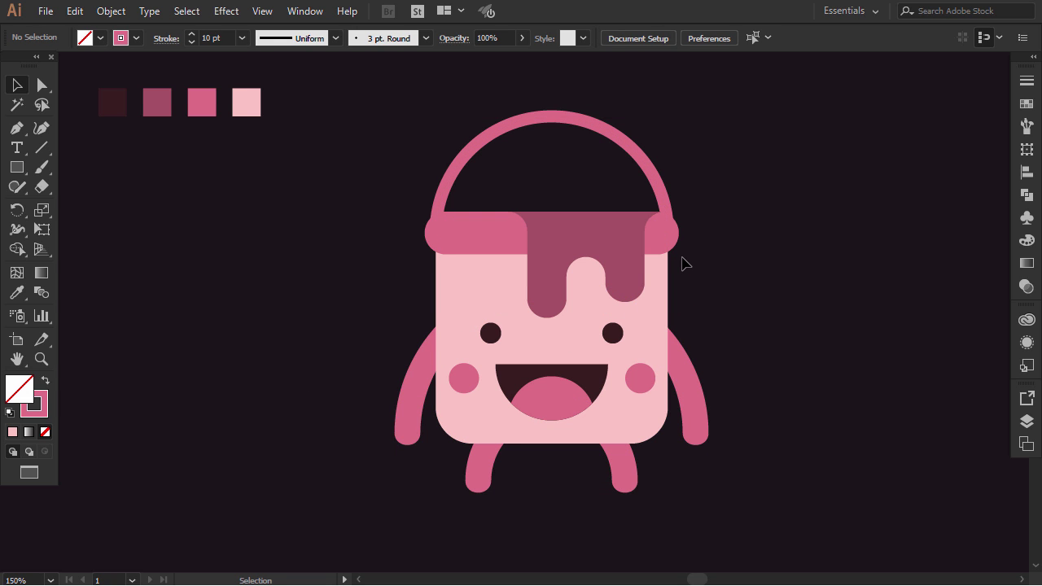
Create a 4-point star (44 px and 19 px radii) left of the bucket, pink fill with no stroke.
{"action": "left_click", "coordinate": [20, 168]}
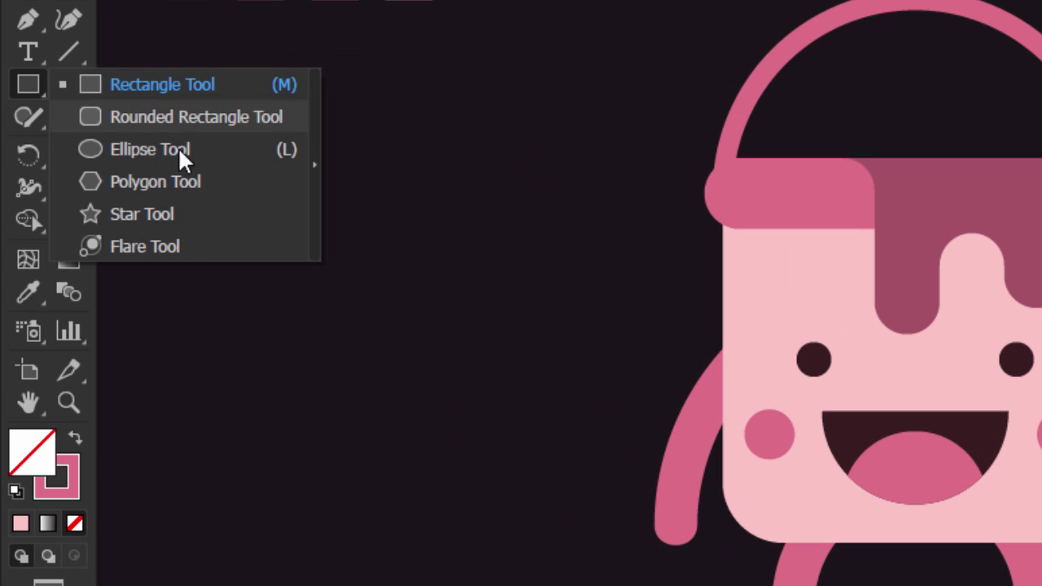
{"action": "left_click", "coordinate": [169, 214]}
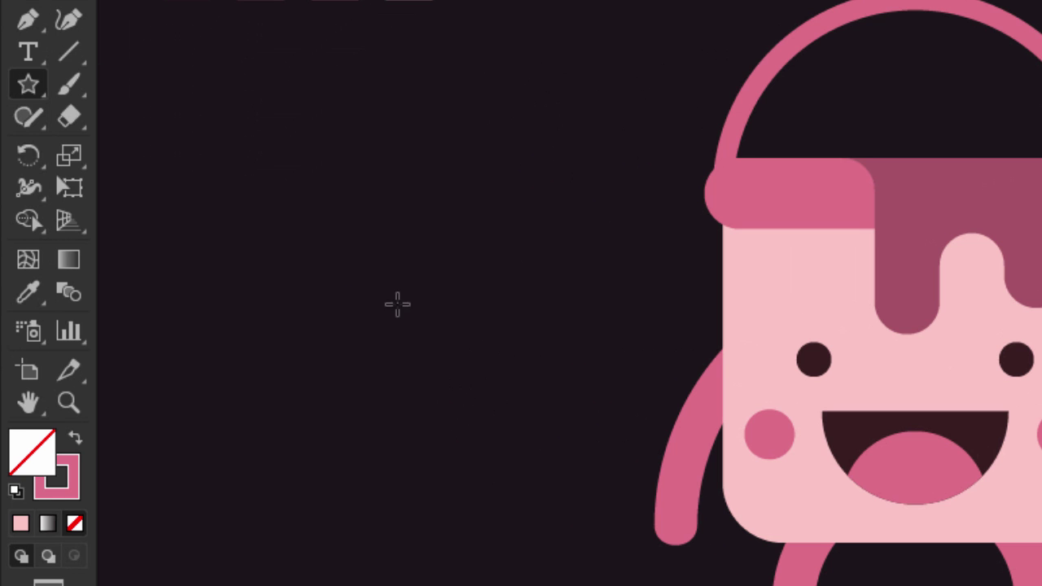
{"action": "left_click", "coordinate": [372, 296]}
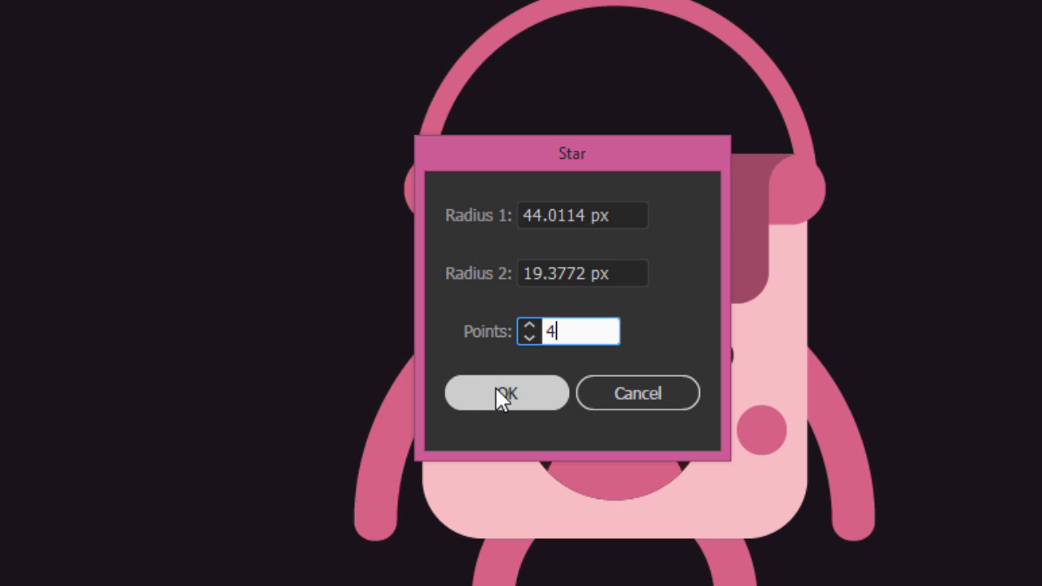
{"action": "left_click", "coordinate": [500, 395]}
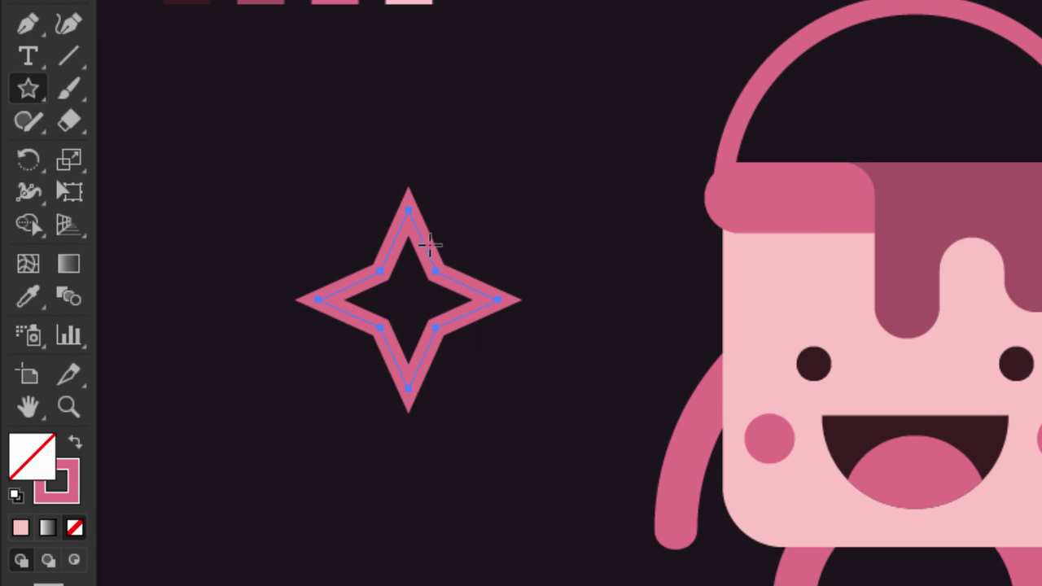
{"action": "left_click", "coordinate": [73, 449]}
Shrink the star to 30 px and place two stars, about 26 px and 32 px, inside the handle.
{"action": "key", "text": "v"}
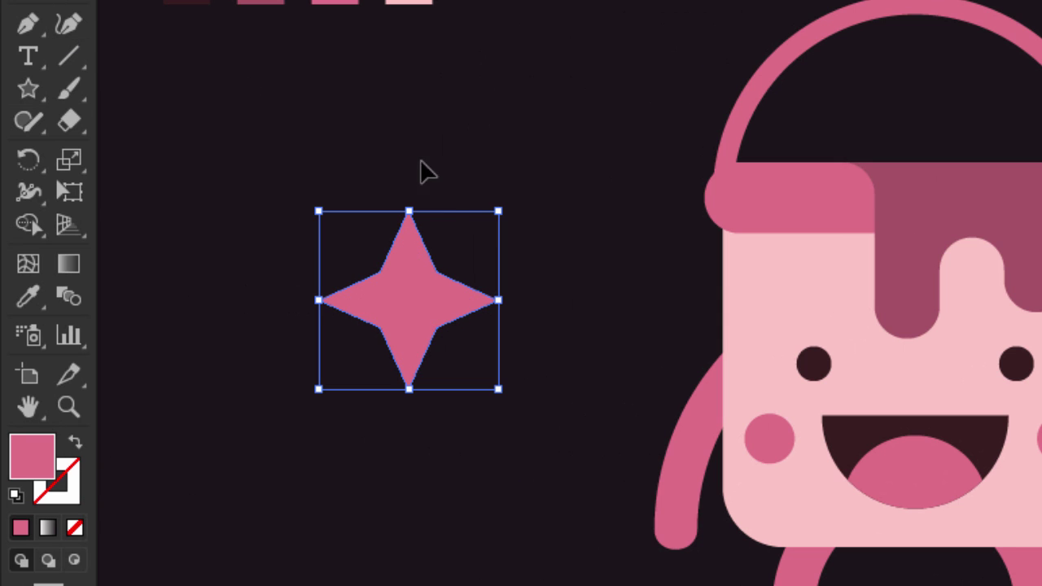
{"action": "left_click_drag", "start_coordinate": [503, 213], "coordinate": [454, 273]}
{"action": "left_click_drag", "start_coordinate": [421, 316], "coordinate": [880, 124]}
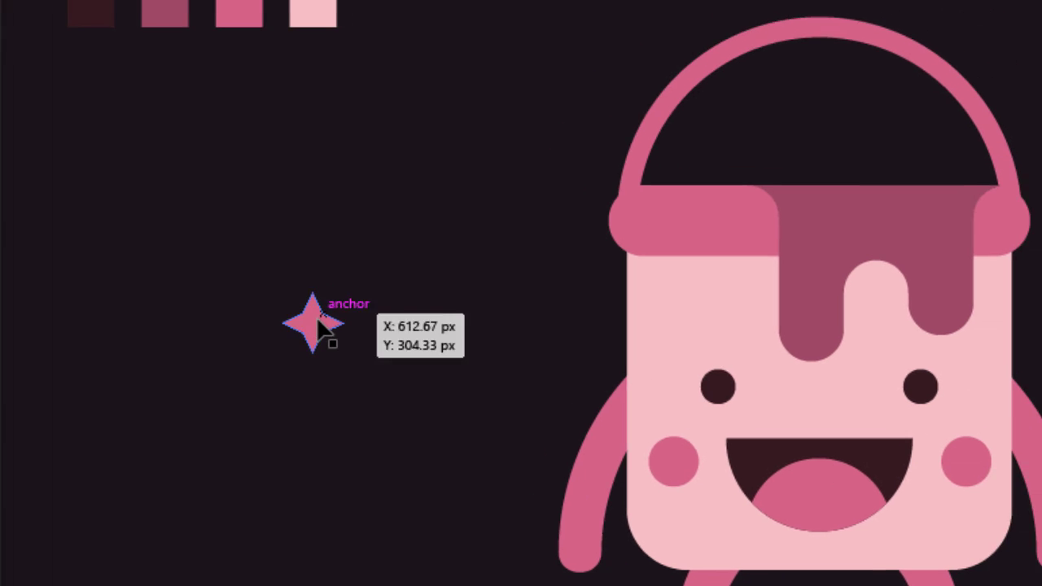
{"action": "left_click_drag", "start_coordinate": [592, 193], "coordinate": [663, 178]}
{"action": "mouse_move", "coordinate": [670, 143]}
{"action": "left_mouse_down"}
{"action": "mouse_move", "coordinate": [709, 130]}
{"action": "mouse_move", "coordinate": [674, 155]}
{"action": "mouse_move", "coordinate": [676, 140]}
{"action": "left_mouse_up"}
{"action": "left_click", "coordinate": [581, 172]}
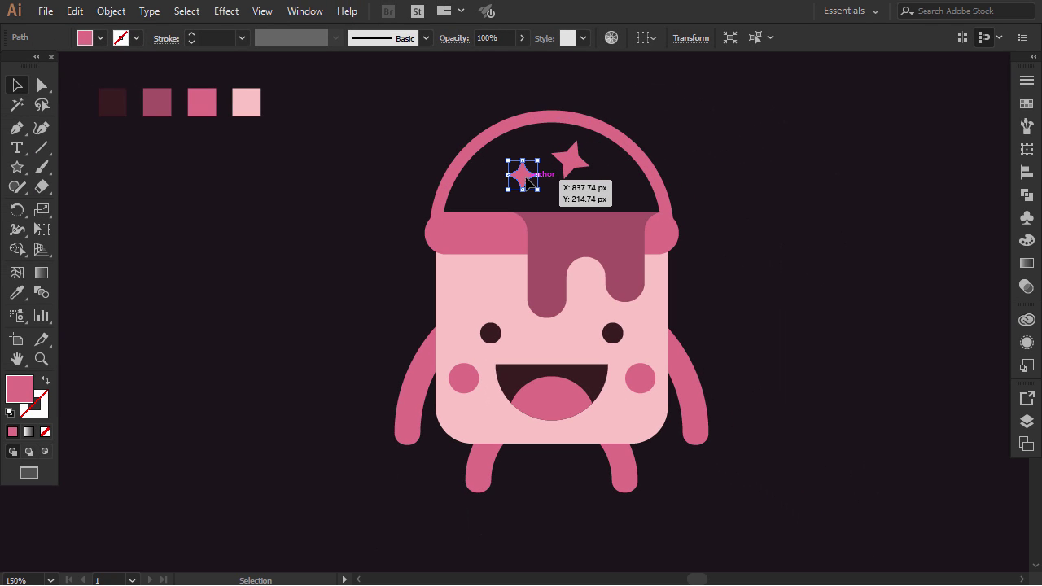
{"action": "left_click_drag", "start_coordinate": [527, 179], "coordinate": [526, 183]}
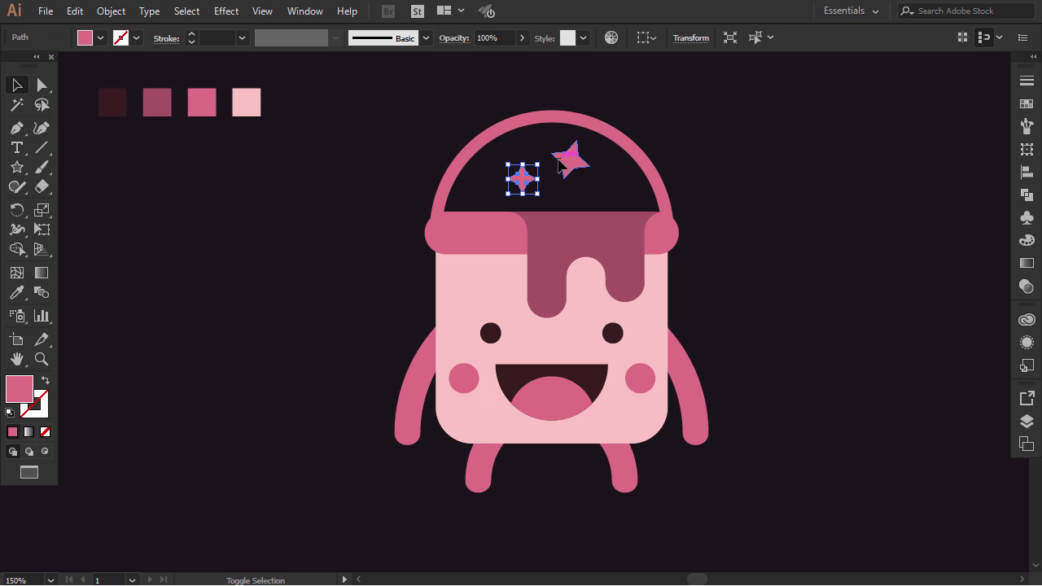
Color both handle stars with the bucket body's light pink.
{"action": "left_click", "coordinate": [558, 163], "text": "shift"}
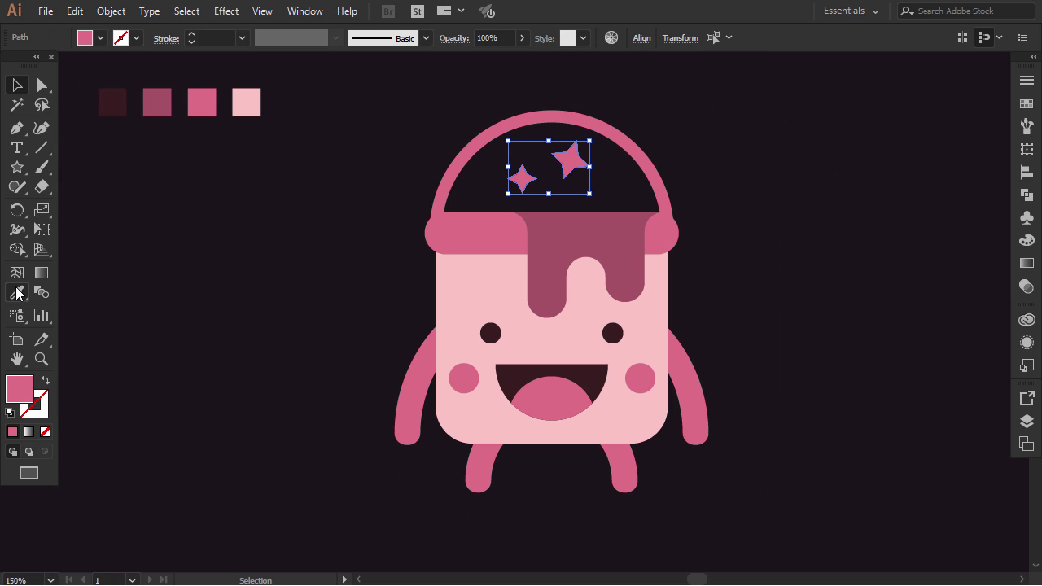
{"action": "left_click", "coordinate": [16, 293]}
{"action": "left_click", "coordinate": [472, 285]}
{"action": "left_click", "coordinate": [22, 89]}
{"action": "left_click", "coordinate": [238, 234]}
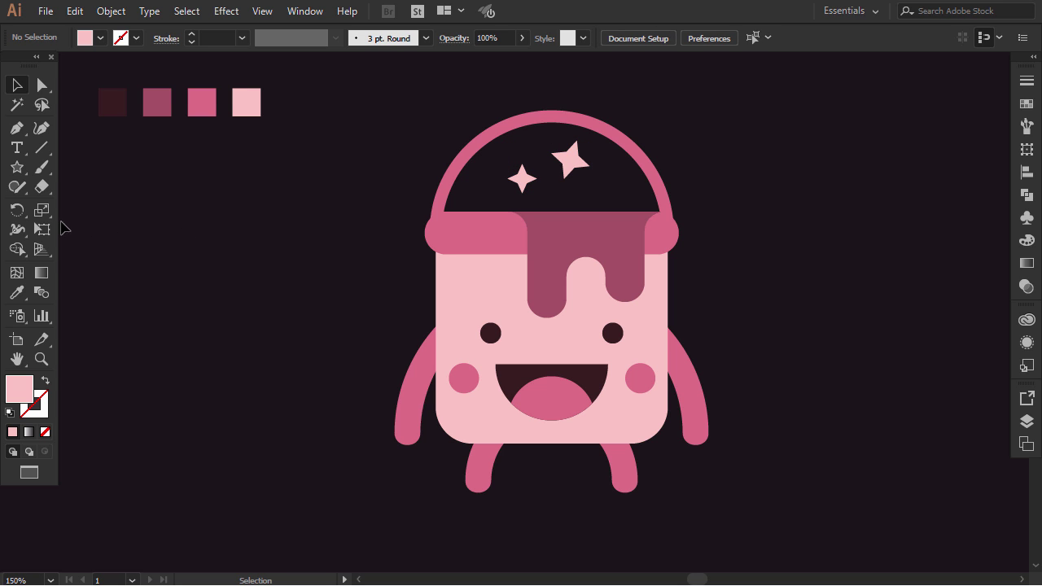
{"action": "left_click", "coordinate": [16, 167]}
{"action": "left_click_drag", "start_coordinate": [16, 167], "coordinate": [18, 168]}
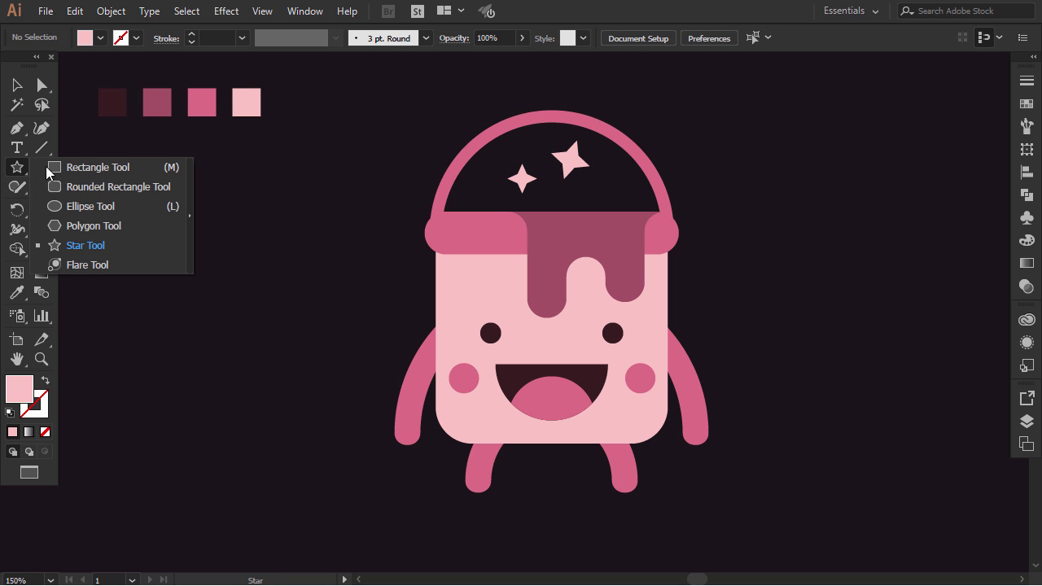
Draw a thin rectangle across the tops of the legs, colored with the legs' dark pink.
{"action": "left_click", "coordinate": [65, 165]}
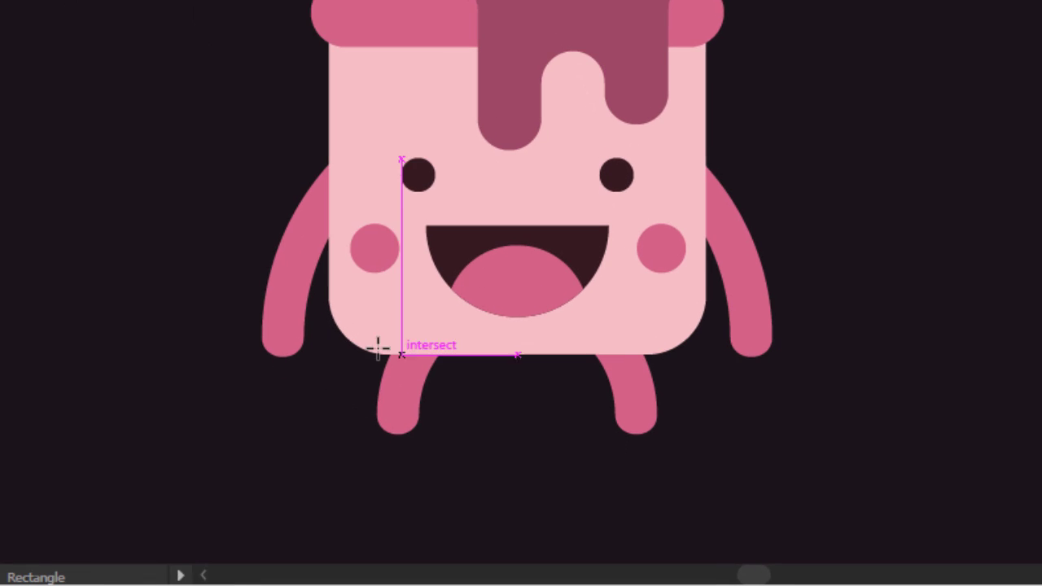
{"action": "left_click_drag", "start_coordinate": [360, 351], "coordinate": [682, 376]}
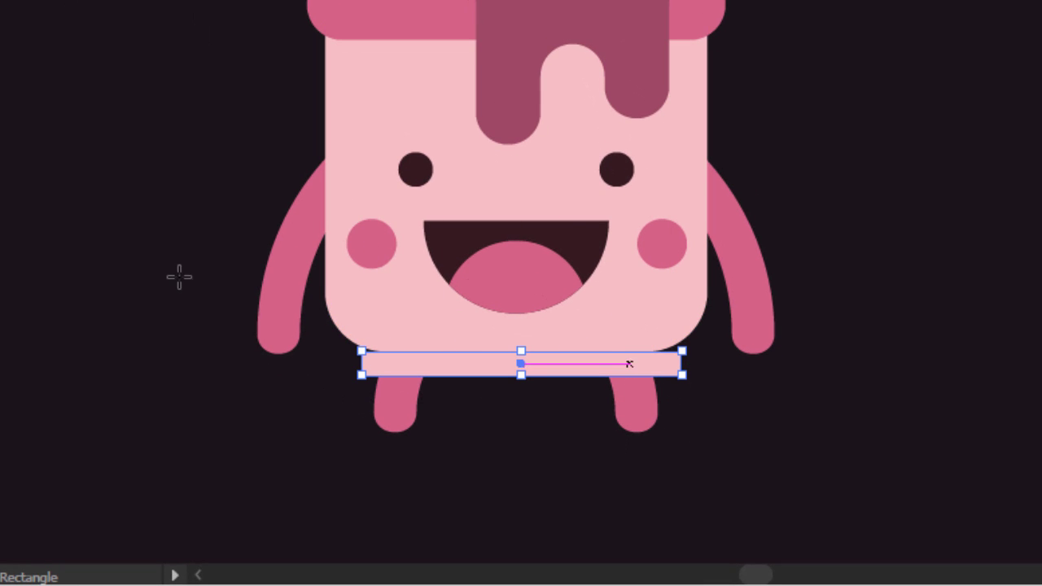
{"action": "key", "text": "i"}
{"action": "left_click", "coordinate": [407, 400]}
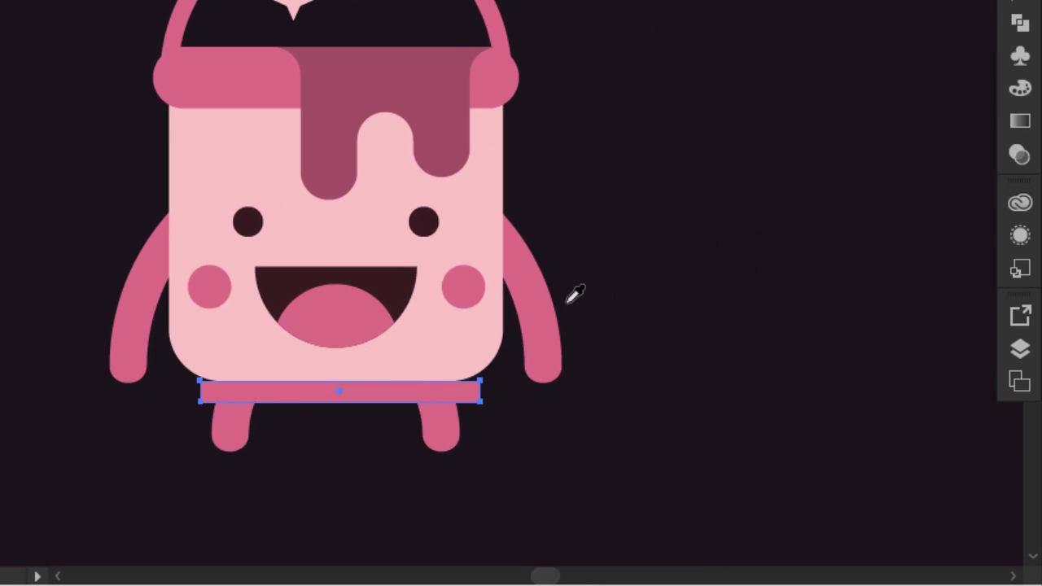
Set the strip's blend mode to Multiply and its opacity to 50%.
{"action": "left_click", "coordinate": [1020, 153]}
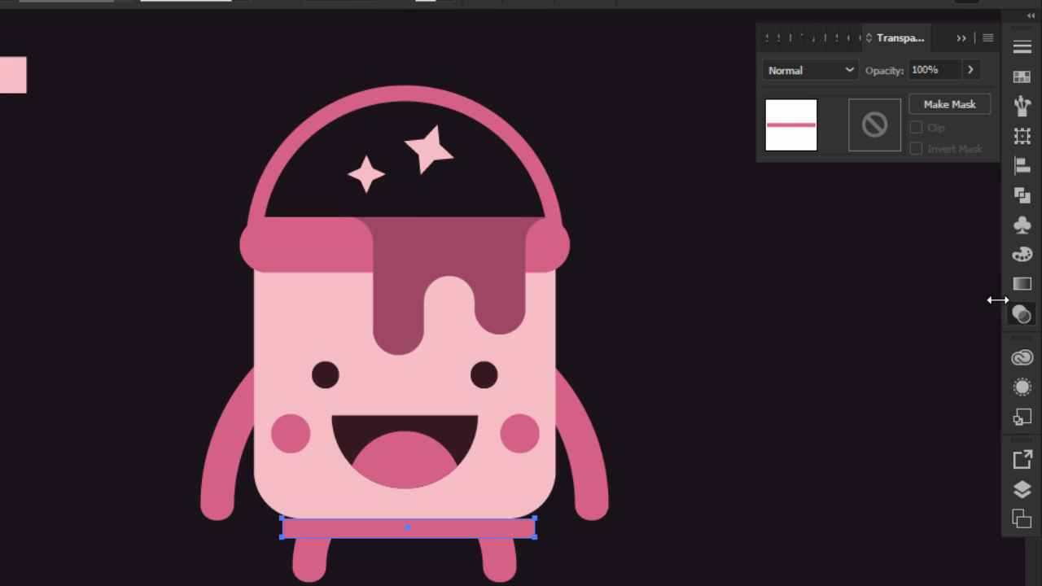
{"action": "left_click", "coordinate": [828, 78]}
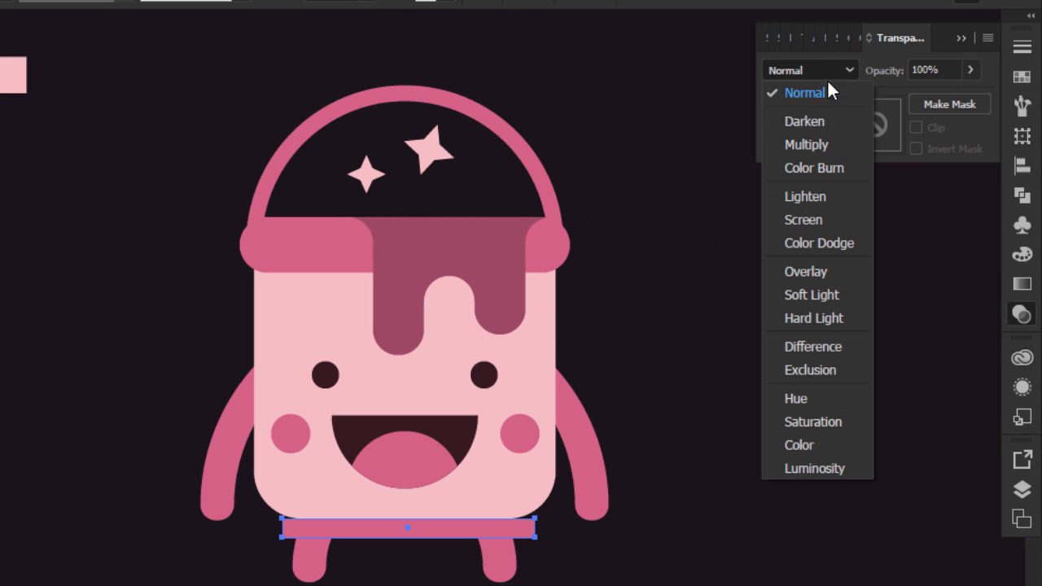
{"action": "left_click", "coordinate": [816, 144]}
{"action": "left_click", "coordinate": [961, 38]}
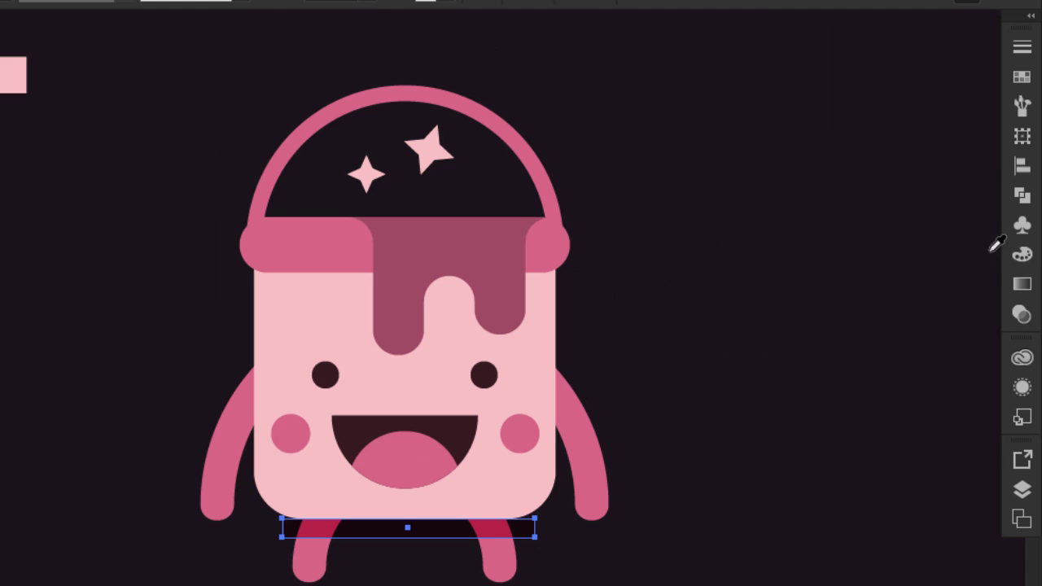
{"action": "left_click", "coordinate": [1019, 316]}
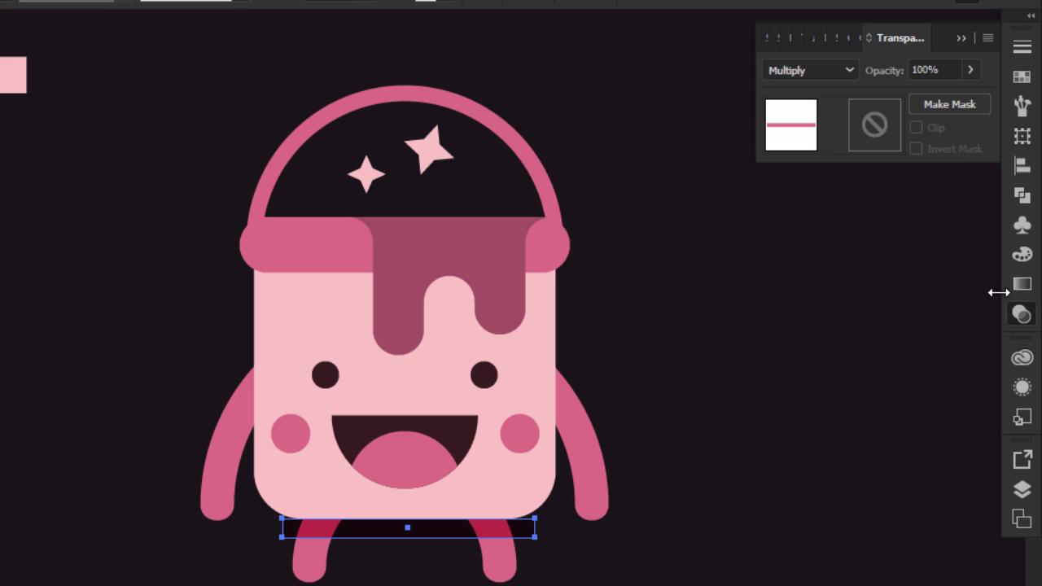
{"action": "left_click", "coordinate": [917, 70]}
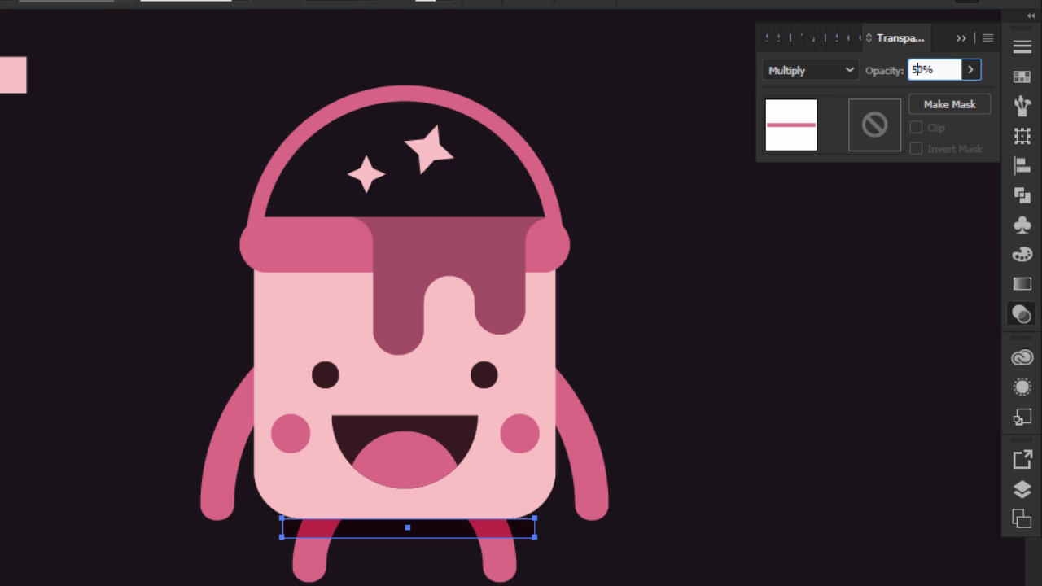
{"action": "key", "text": "Return"}
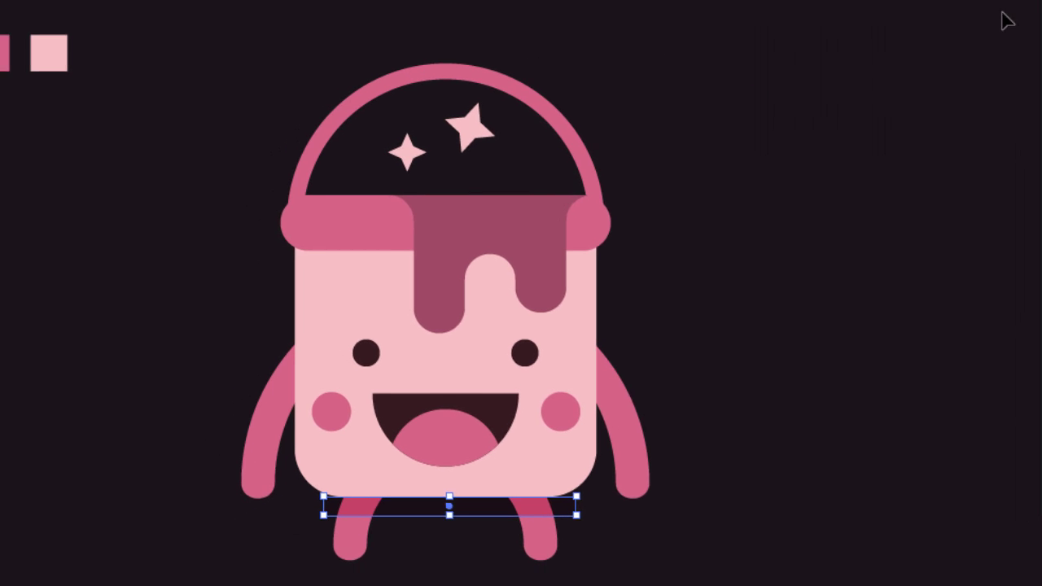
{"action": "left_click", "coordinate": [583, 513], "text": "shift"}
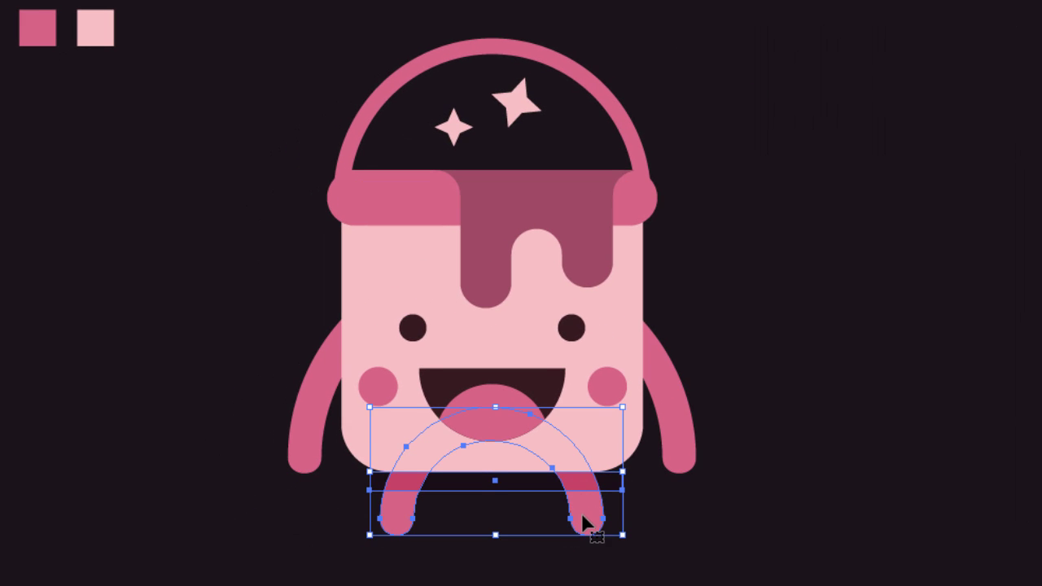
{"action": "left_click", "coordinate": [21, 218]}
{"action": "left_click", "coordinate": [498, 475], "text": "alt"}
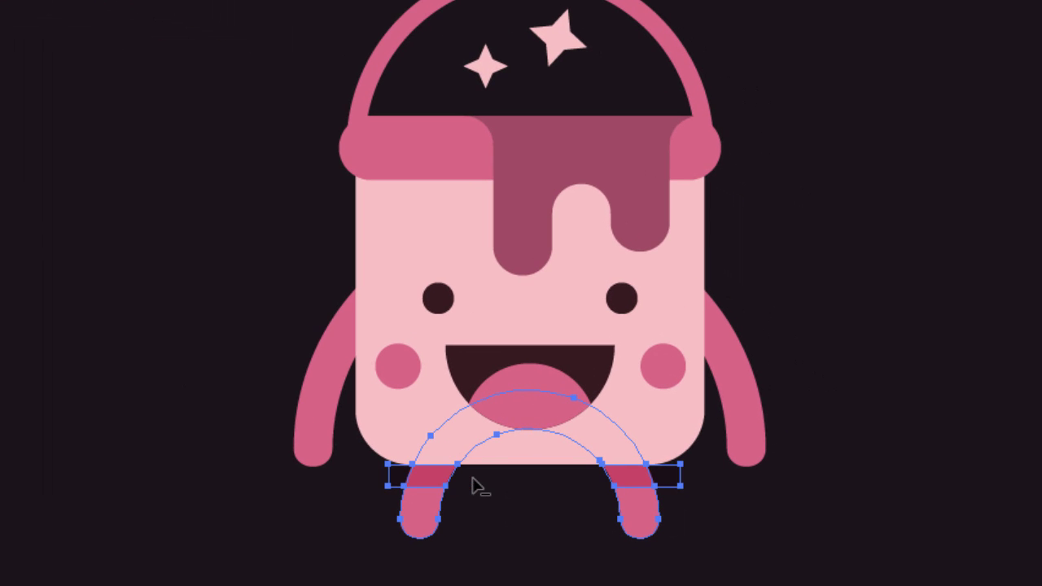
{"action": "left_click", "coordinate": [399, 474], "text": "alt"}
{"action": "left_click", "coordinate": [665, 479], "text": "alt"}
{"action": "key", "text": "v"}
{"action": "left_click", "coordinate": [4, 174]}
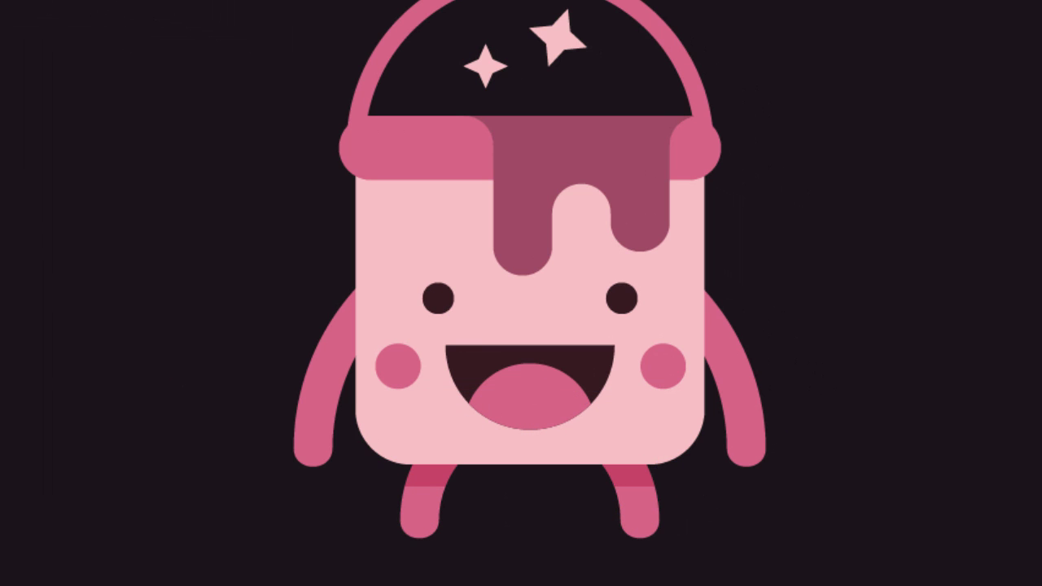
Draw thin darker-pink strips along the bucket body's right and left edges.
{"action": "left_click_drag", "start_coordinate": [704, 252], "coordinate": [716, 420]}
{"action": "key", "text": "v"}
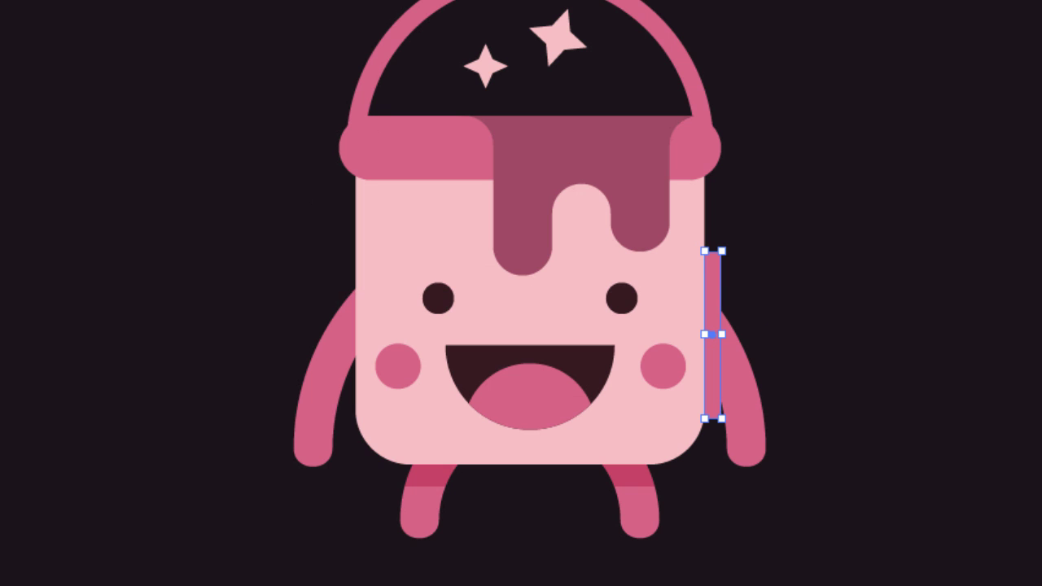
{"action": "left_click_drag", "start_coordinate": [723, 298], "coordinate": [352, 298]}
{"action": "key", "text": "i"}
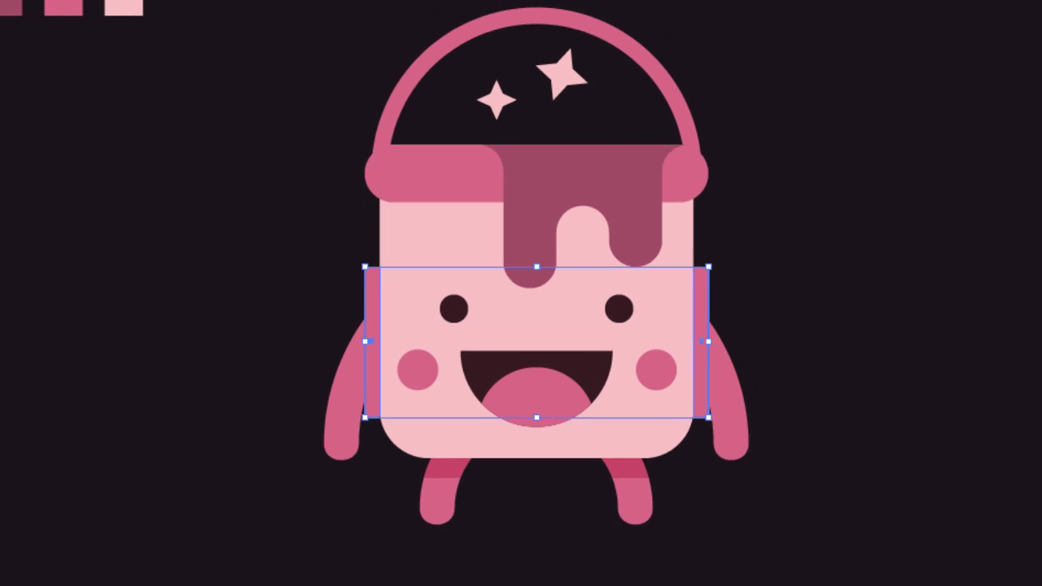
{"action": "left_click", "coordinate": [433, 472]}
Split the arms along the strips with the Shape Builder to form shaded pieces.
{"action": "key", "text": "v"}
{"action": "left_click", "coordinate": [401, 429], "text": "shift"}
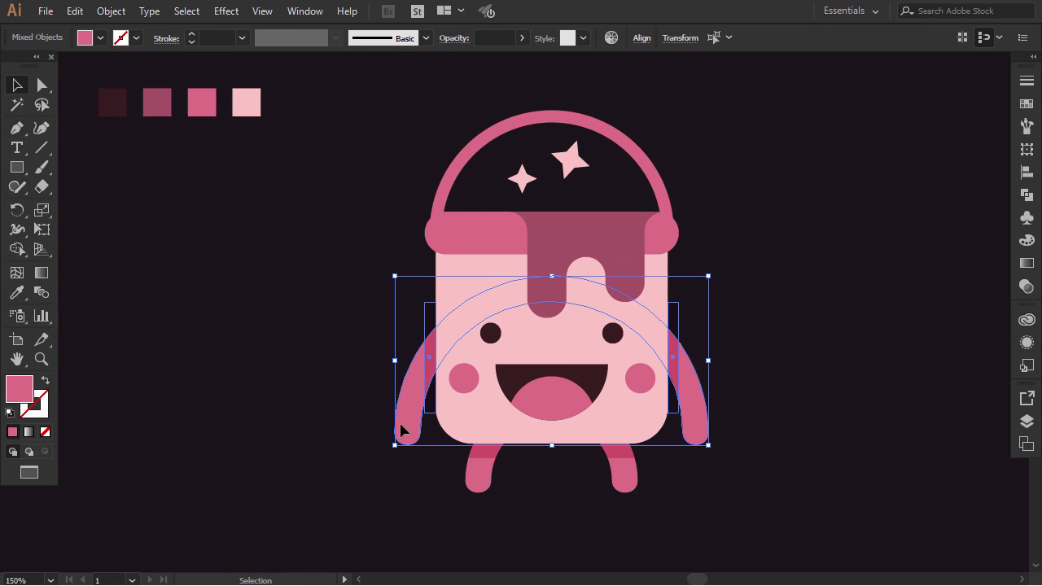
{"action": "left_click", "coordinate": [22, 253]}
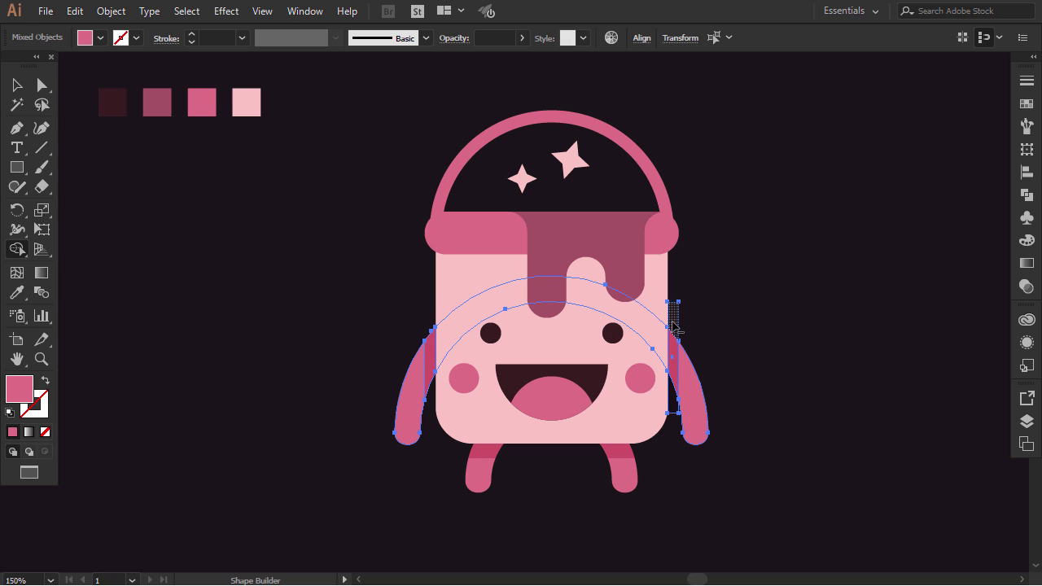
{"action": "key", "text": "v"}
{"action": "left_click", "coordinate": [244, 266]}
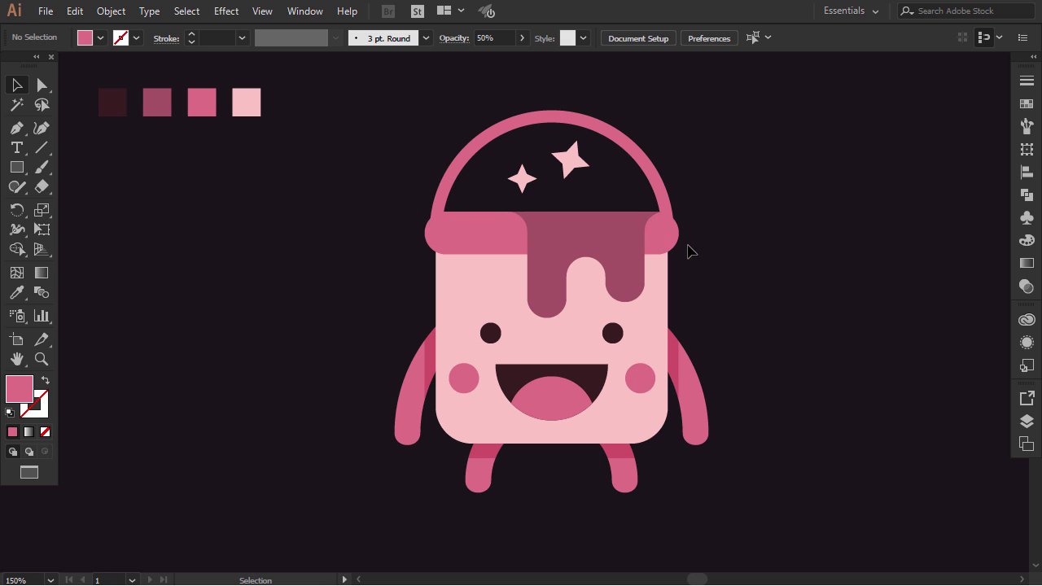
{"action": "key", "text": "l"}
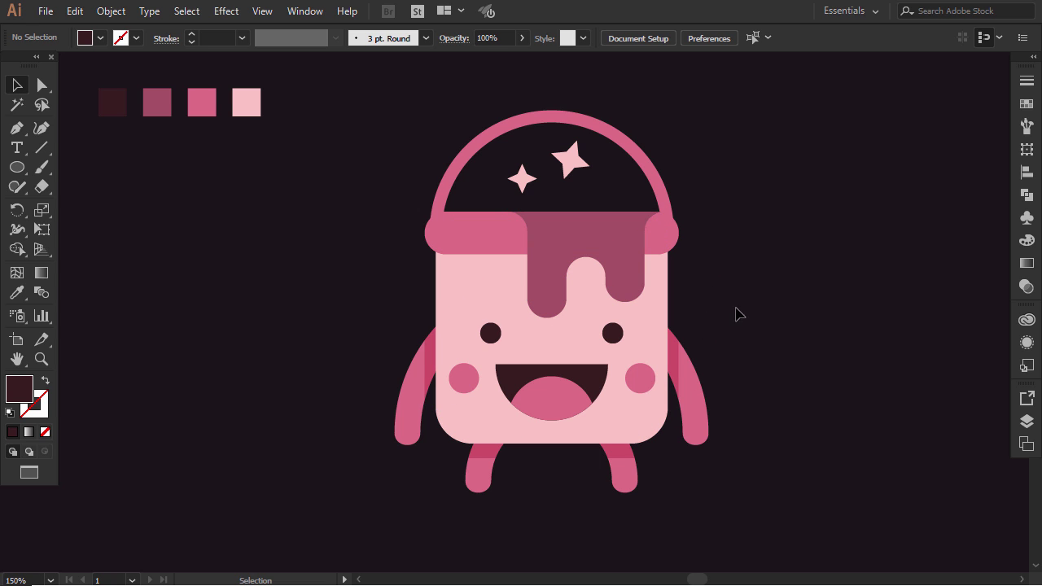
Delete both round dot eyes and draw a small circle for the left eye.
{"action": "left_click", "coordinate": [490, 333]}
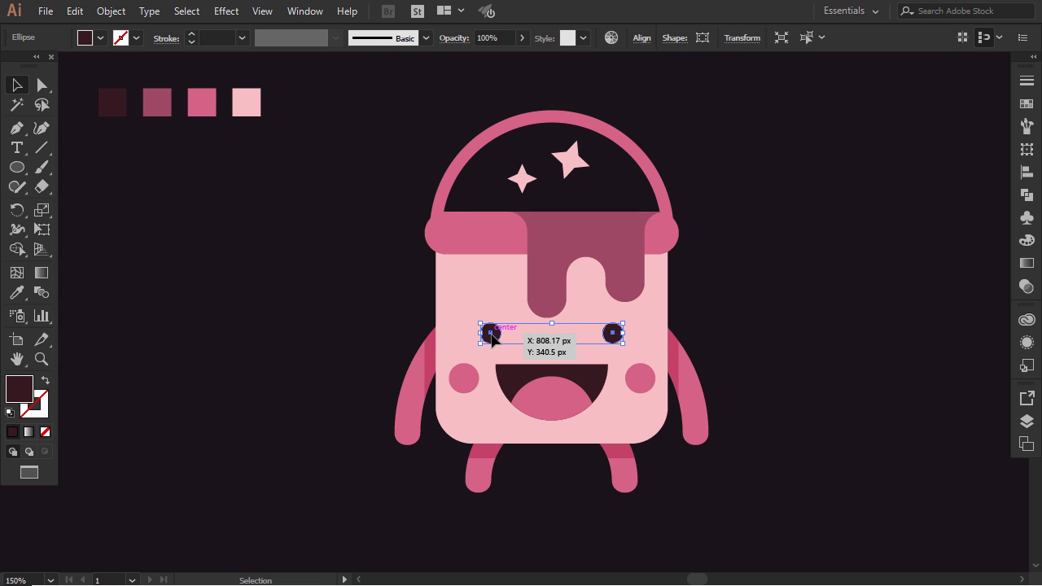
{"action": "key", "text": "Delete"}
{"action": "key", "text": "l"}
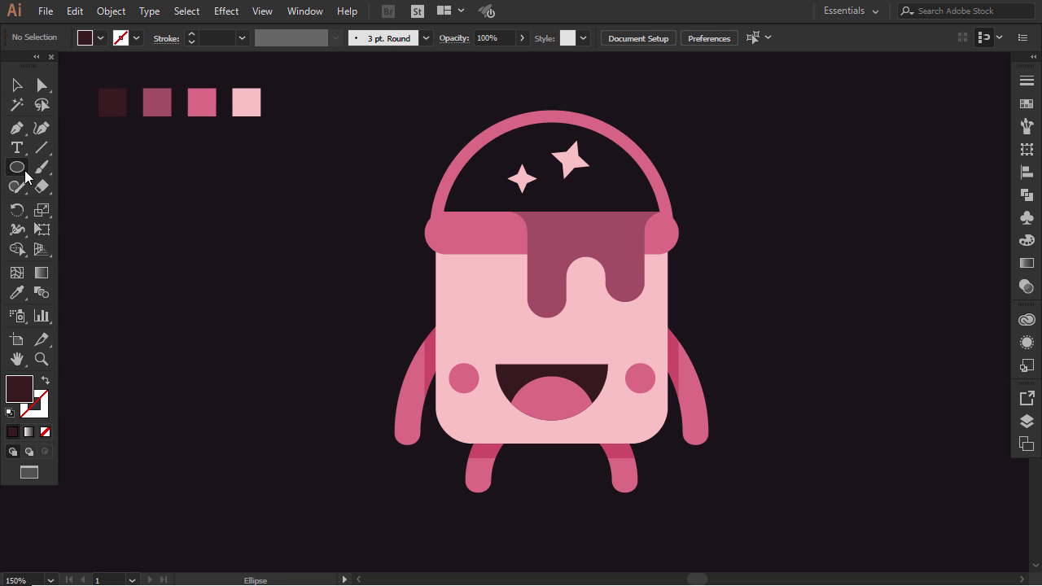
{"action": "left_click_drag", "start_coordinate": [486, 335], "coordinate": [504, 346]}
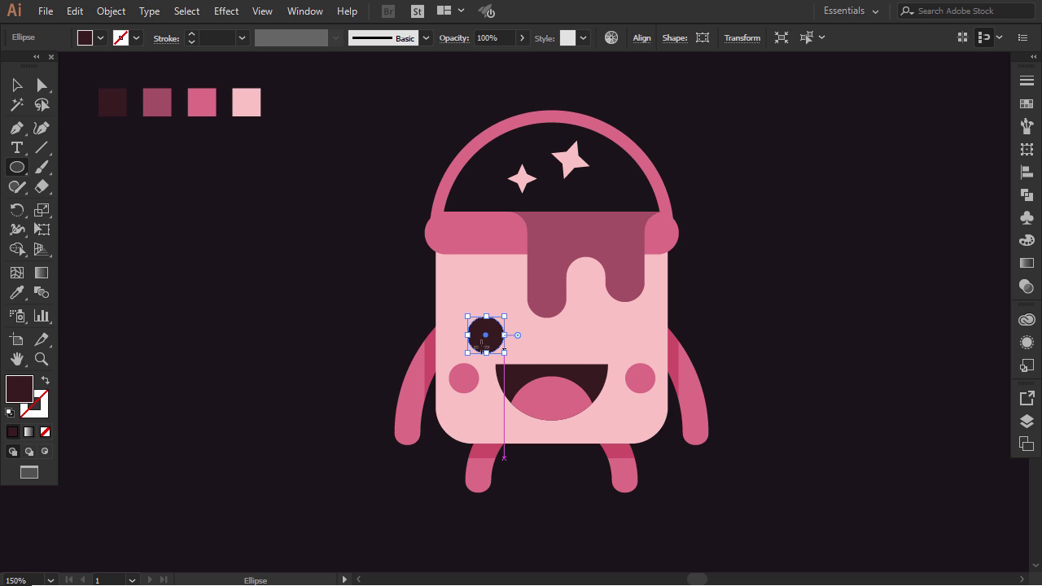
Give the circle a dark 10 pt outline with no fill and remove its bottom point.
{"action": "key", "text": "v"}
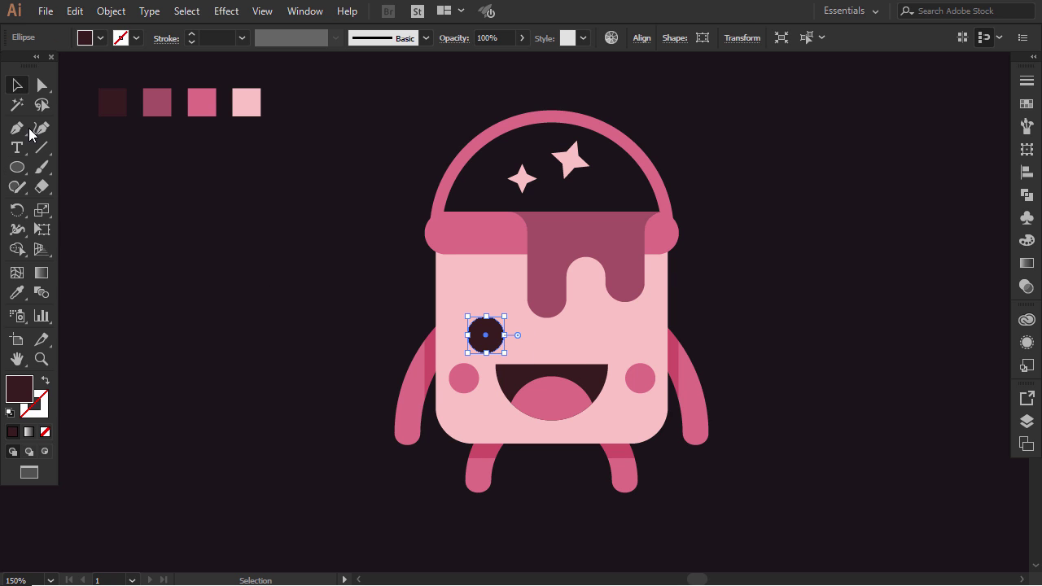
{"action": "left_click", "coordinate": [44, 382]}
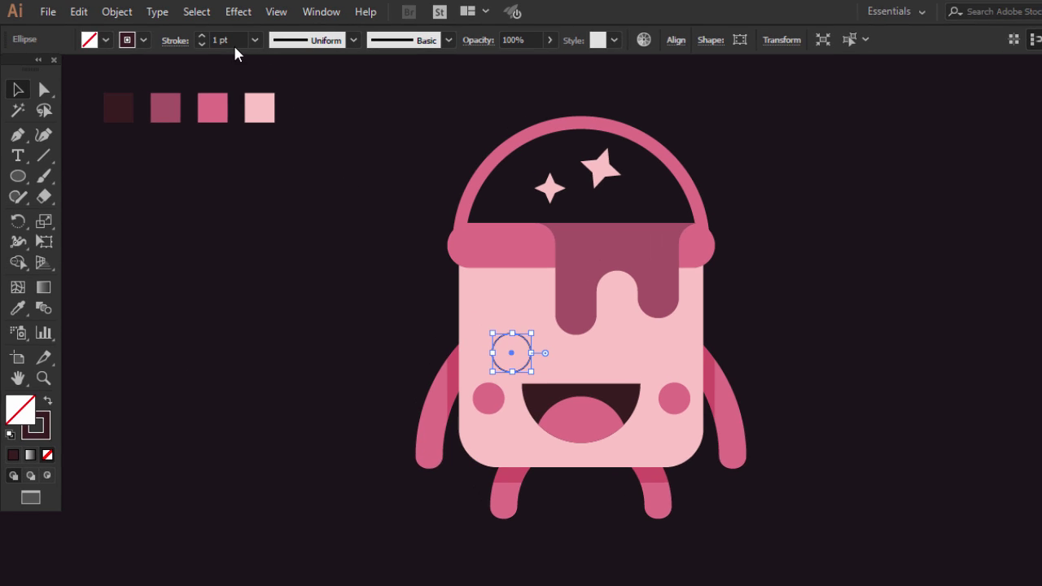
{"action": "left_click", "coordinate": [199, 36]}
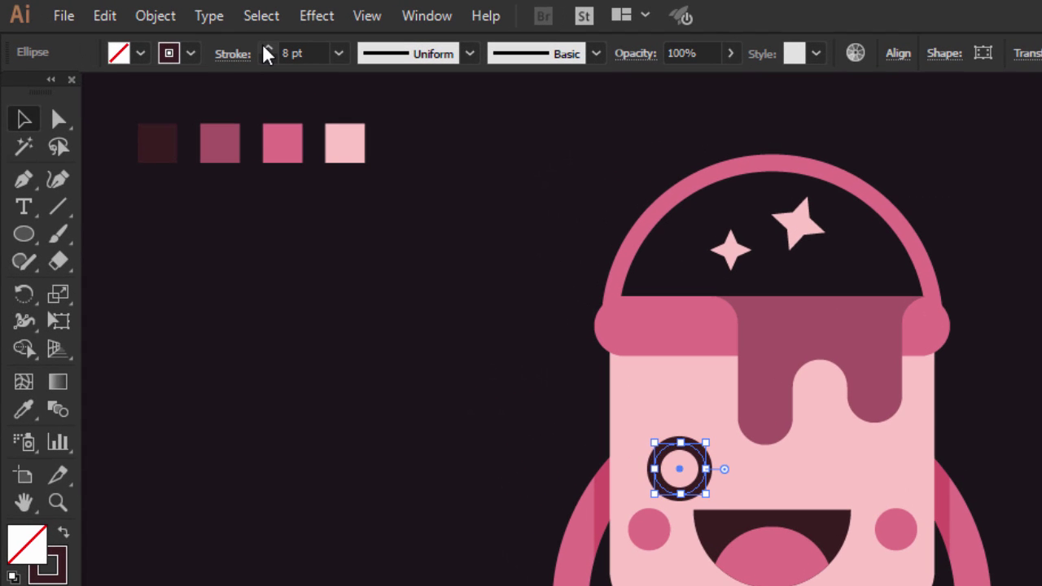
{"action": "left_click", "coordinate": [268, 49]}
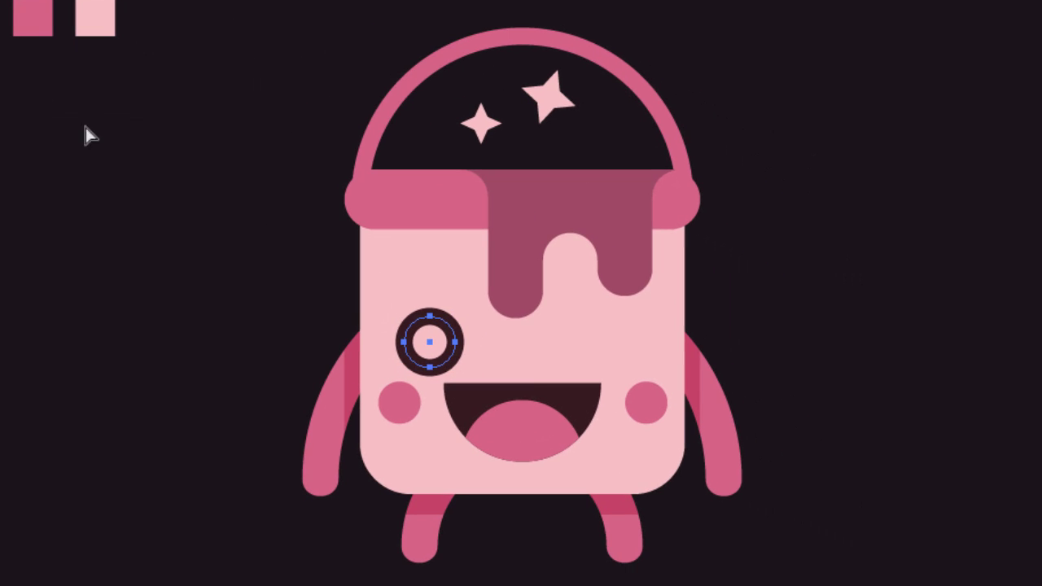
{"action": "left_click", "coordinate": [428, 367]}
{"action": "key", "text": "Delete"}
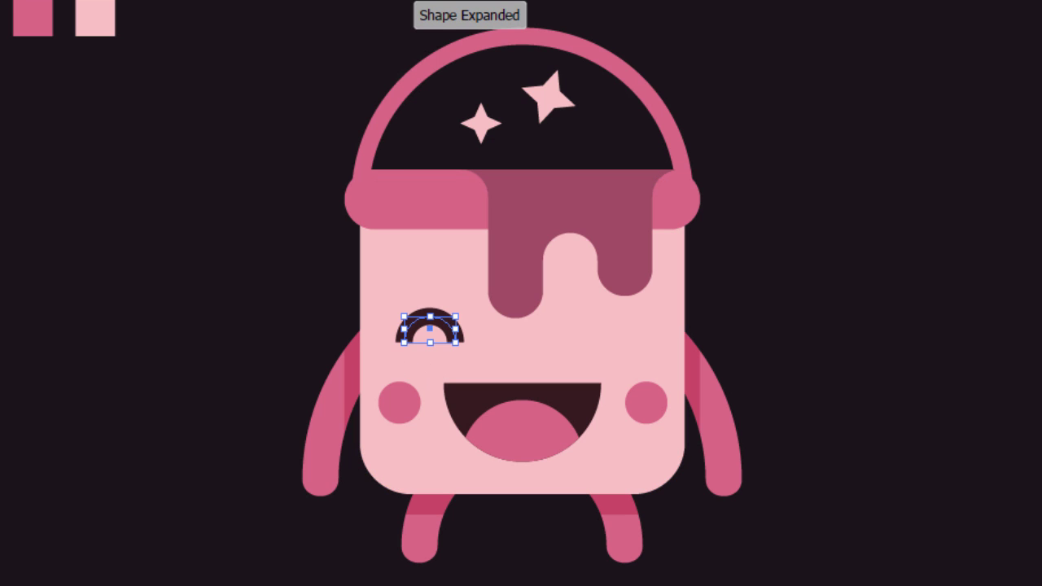
Lower the left eye arc slightly and copy it to the right eye position.
{"action": "left_click", "coordinate": [60, 209]}
{"action": "mouse_move", "coordinate": [439, 330]}
{"action": "left_mouse_down"}
{"action": "mouse_move", "coordinate": [439, 347]}
{"action": "mouse_move", "coordinate": [452, 335]}
{"action": "left_mouse_up"}
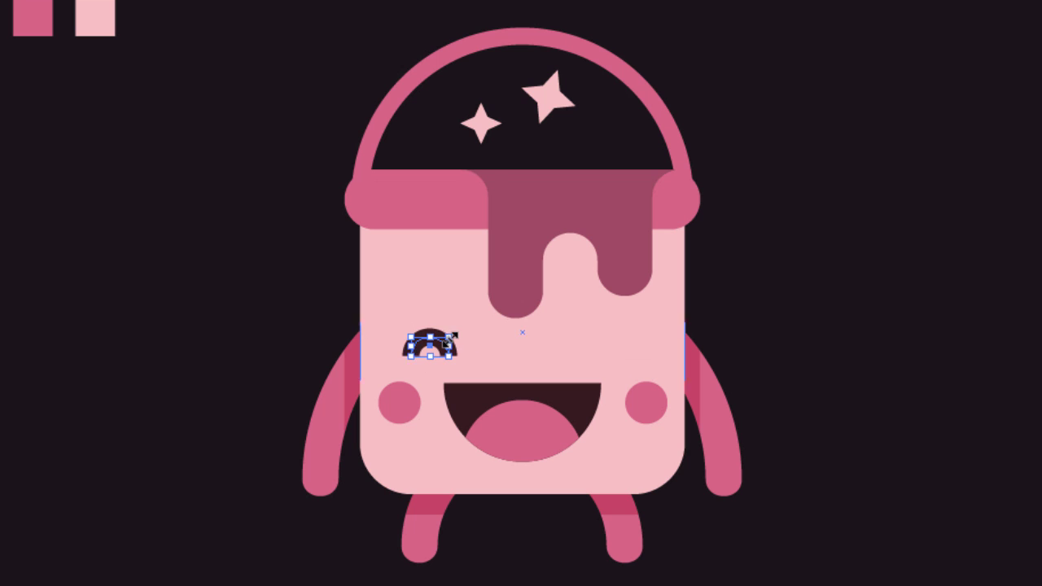
{"action": "left_click", "coordinate": [157, 308]}
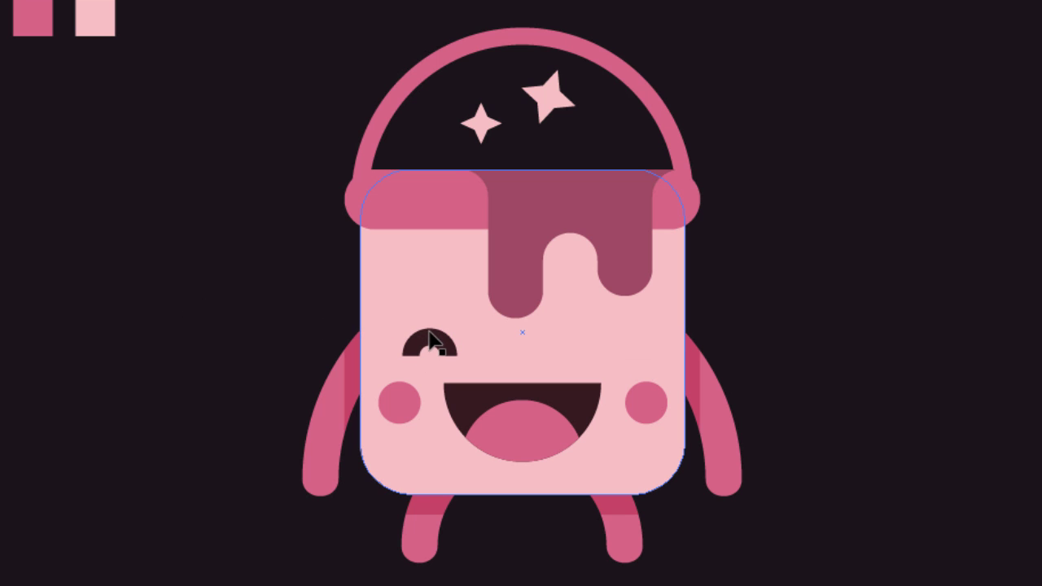
{"action": "left_click_drag", "start_coordinate": [446, 345], "coordinate": [617, 353]}
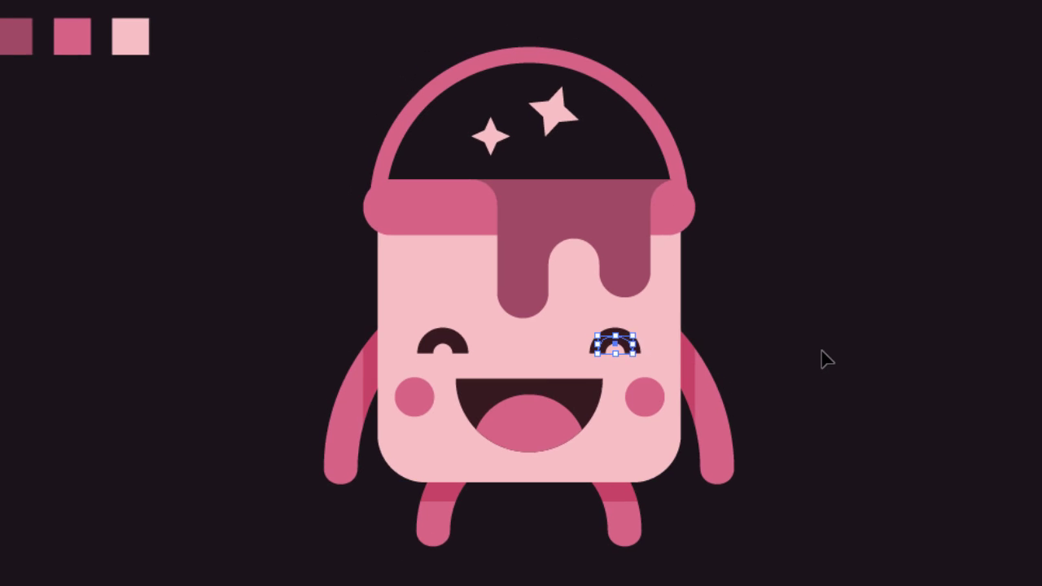
{"action": "left_click", "coordinate": [830, 364]}
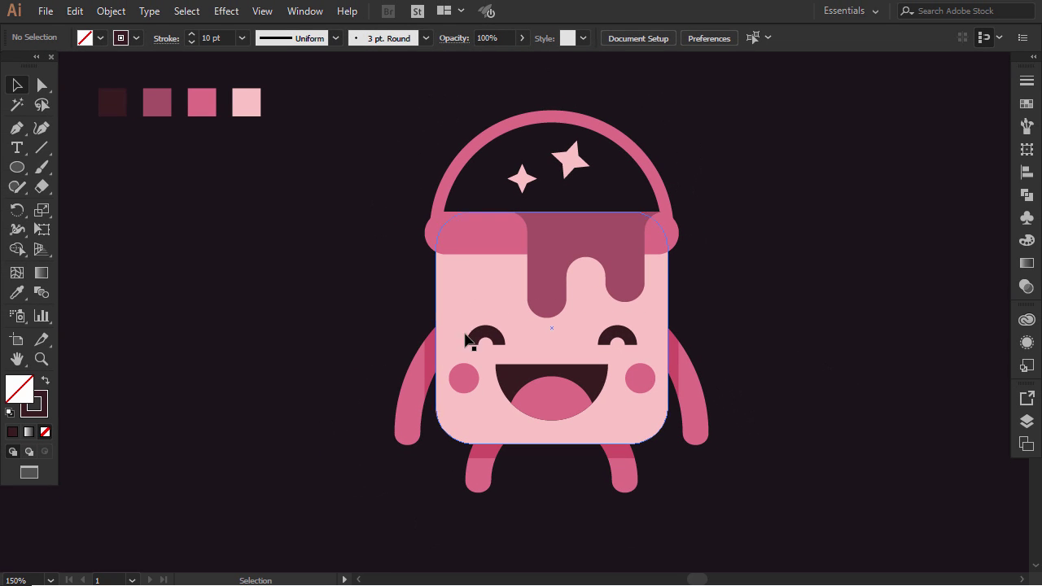
Apply Round Cap to the strokes of both eye arcs.
{"action": "left_click", "coordinate": [493, 334]}
{"action": "left_click", "coordinate": [626, 337], "text": "shift"}
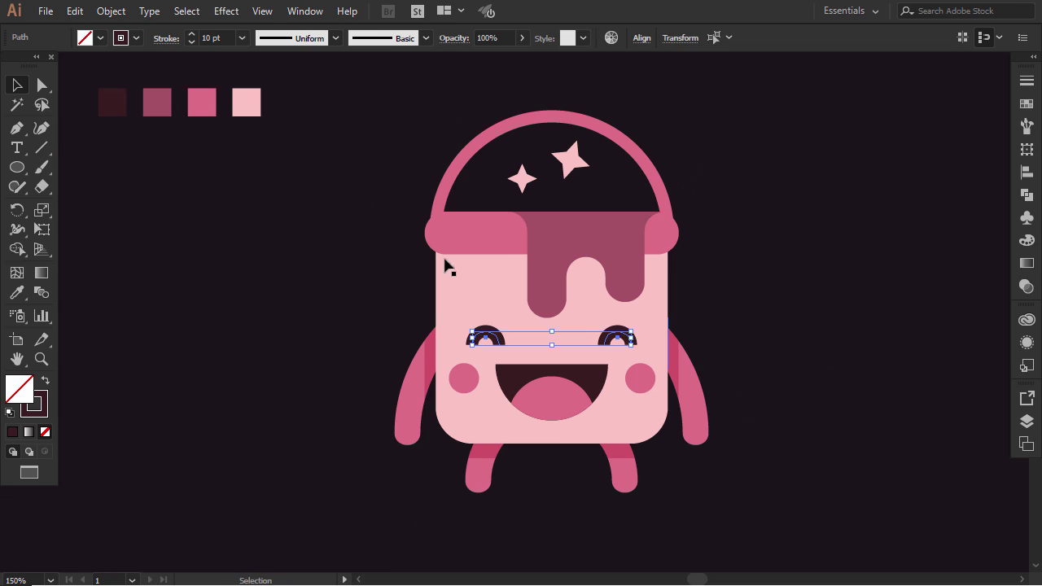
{"action": "left_click", "coordinate": [166, 39]}
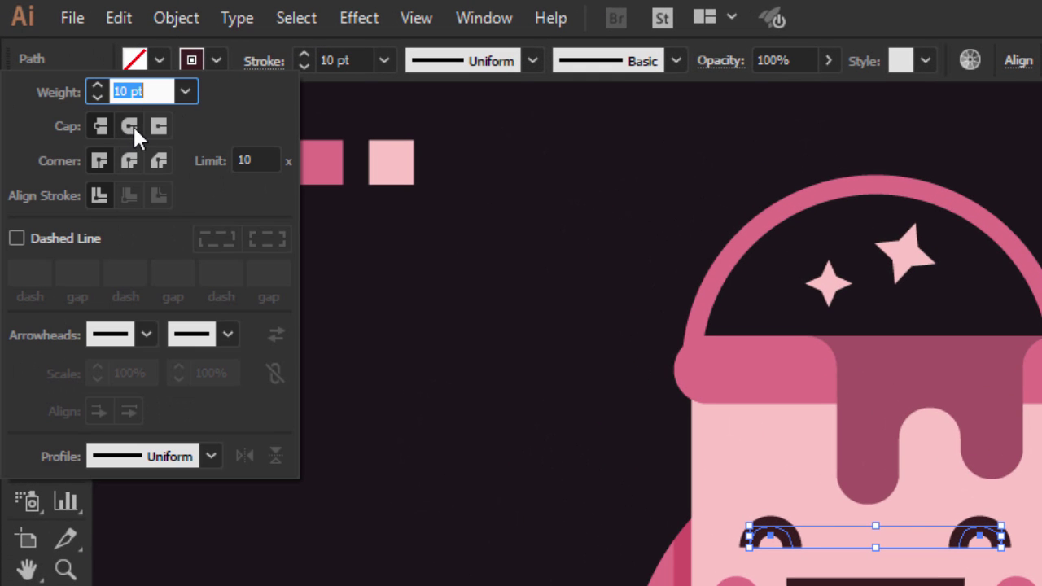
{"action": "left_click", "coordinate": [130, 126]}
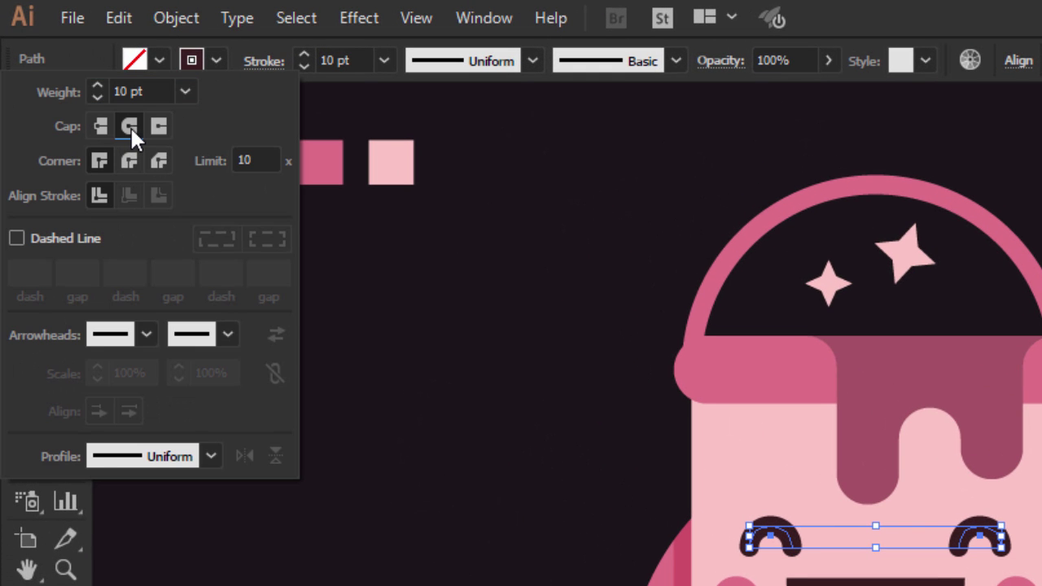